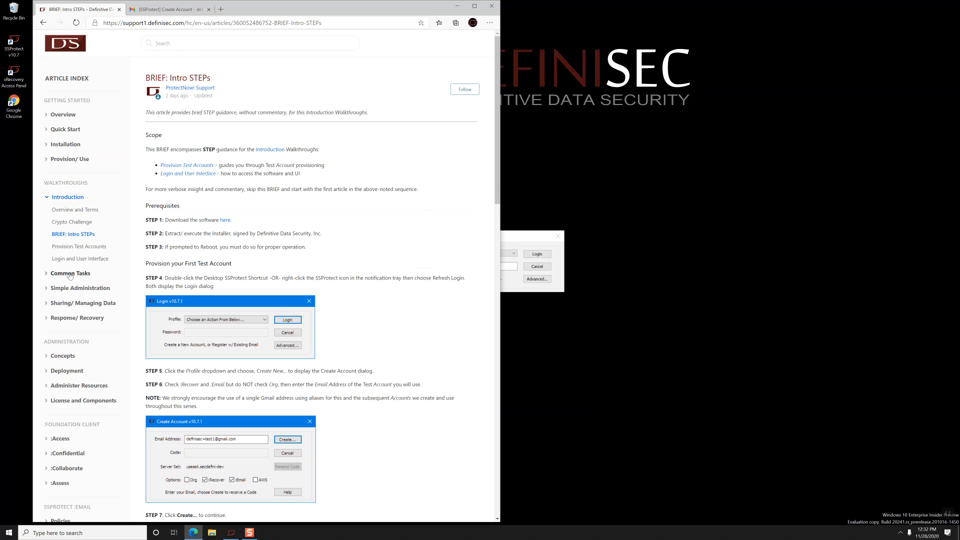
# Open the "BRIEF: Common Tasks" walkthrough article from the end of the Intro STEPs article
pyautogui.click(70, 273)
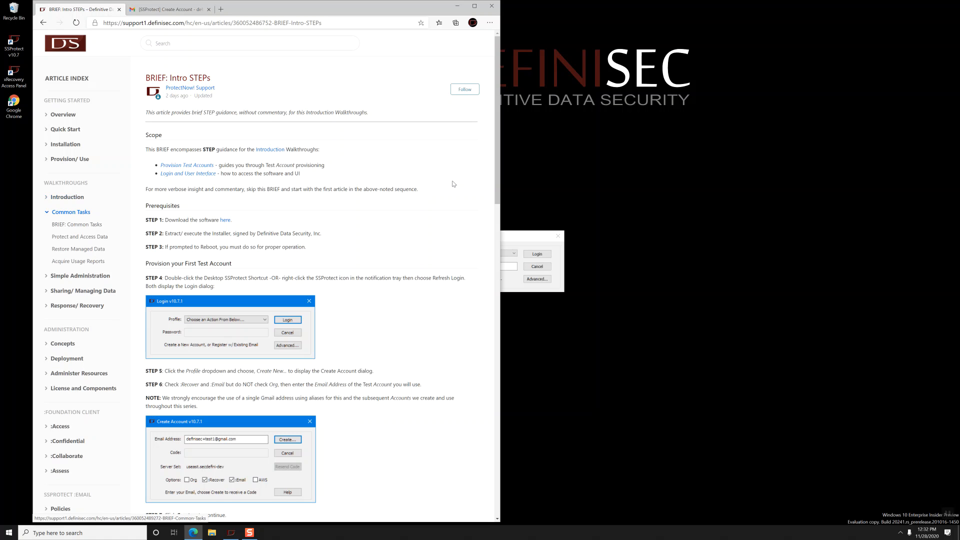
pyautogui.moveTo(498, 142); pyautogui.dragTo(497, 480)
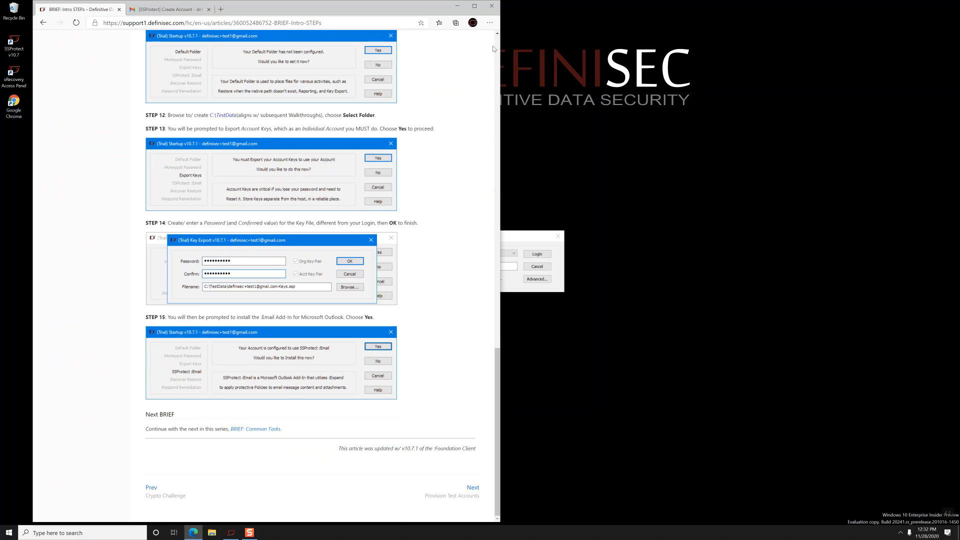
pyautogui.click(251, 433)
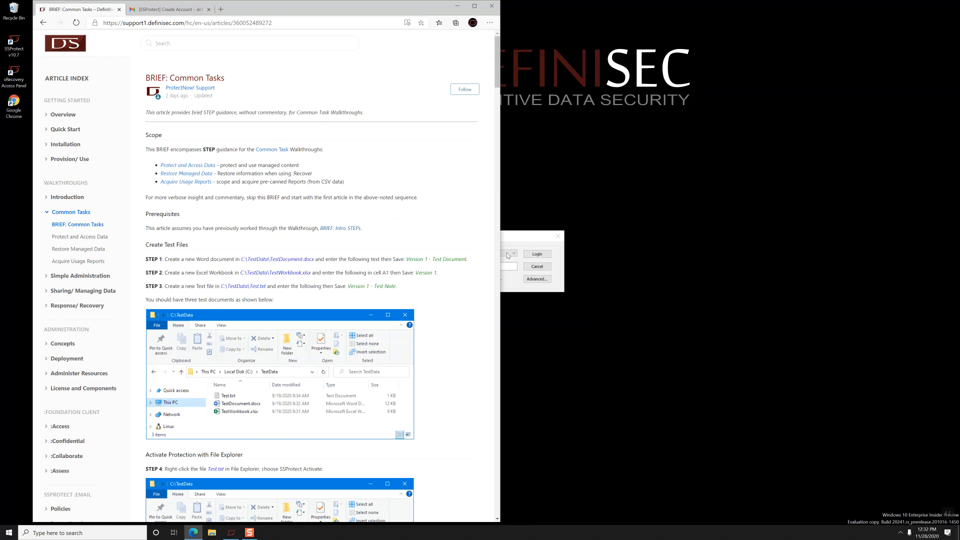
# Open the C:\TestData folder in File Explorer and place its window beside the walkthrough article
pyautogui.click(212, 532)
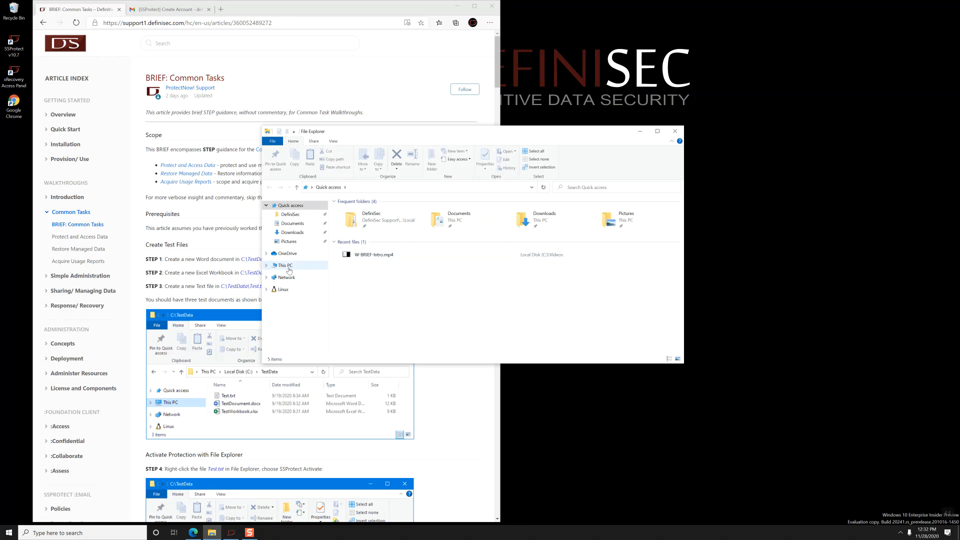
pyautogui.click(293, 266)
pyautogui.doubleClick(360, 289)
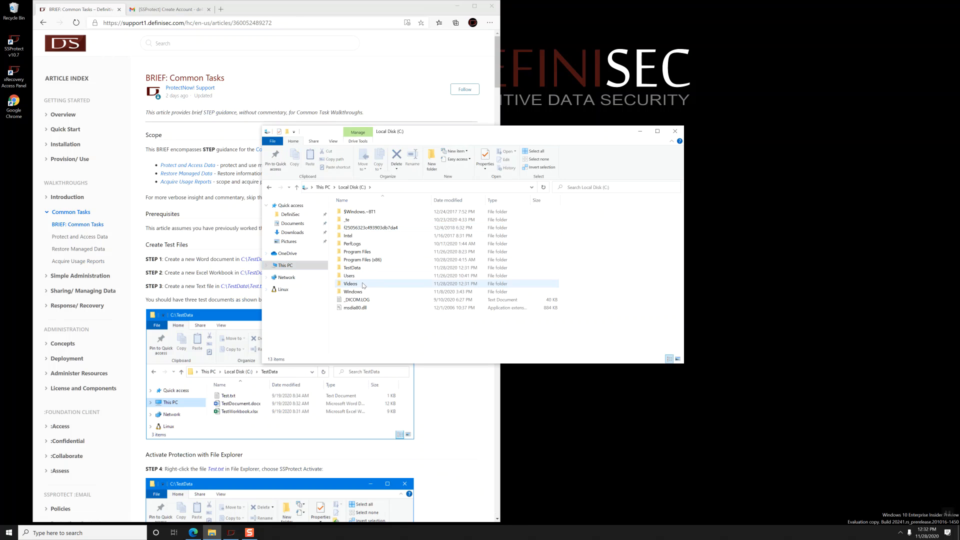
pyautogui.doubleClick(360, 269)
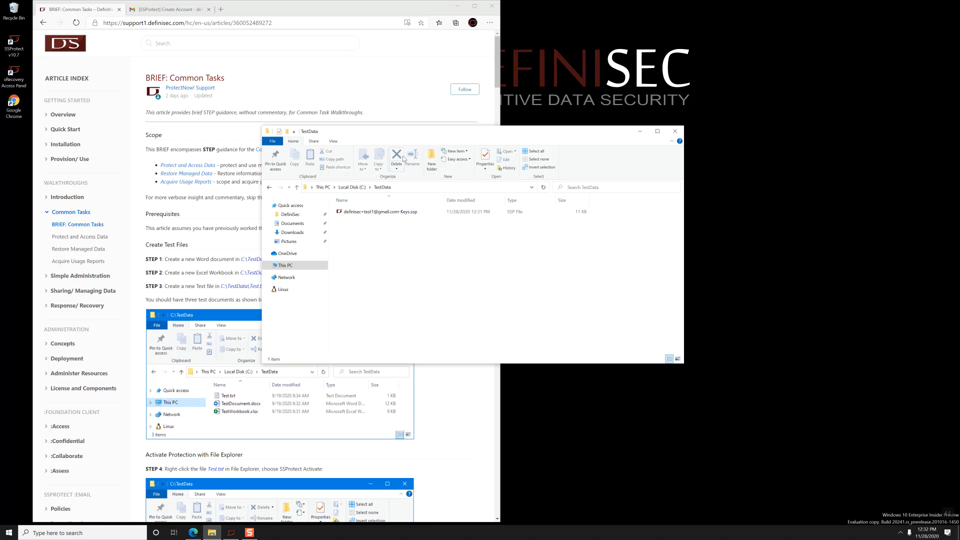
pyautogui.moveTo(394, 133); pyautogui.dragTo(643, 104)
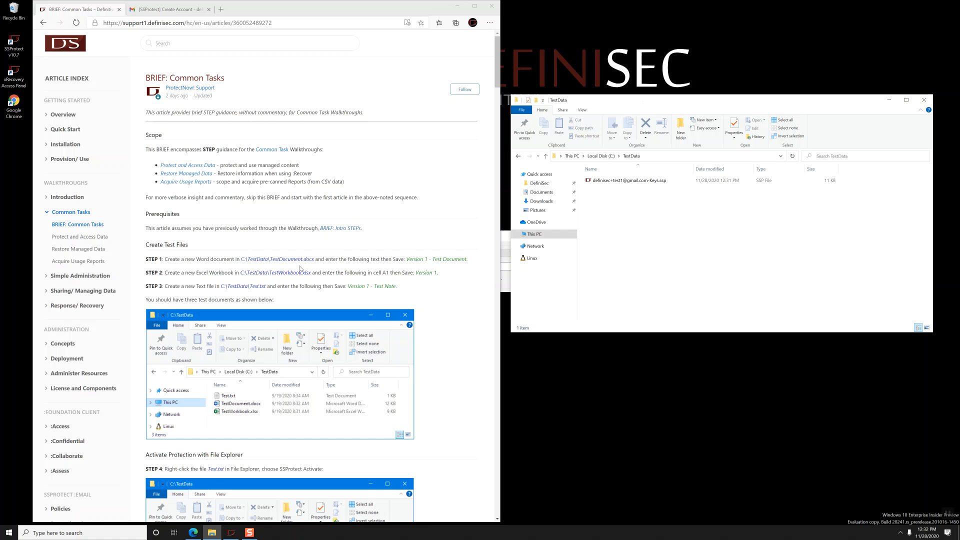
# Create a new Word document named TestDocument.docx in the TestData folder and open it
pyautogui.rightClick(603, 202)
pyautogui.moveTo(645, 320)
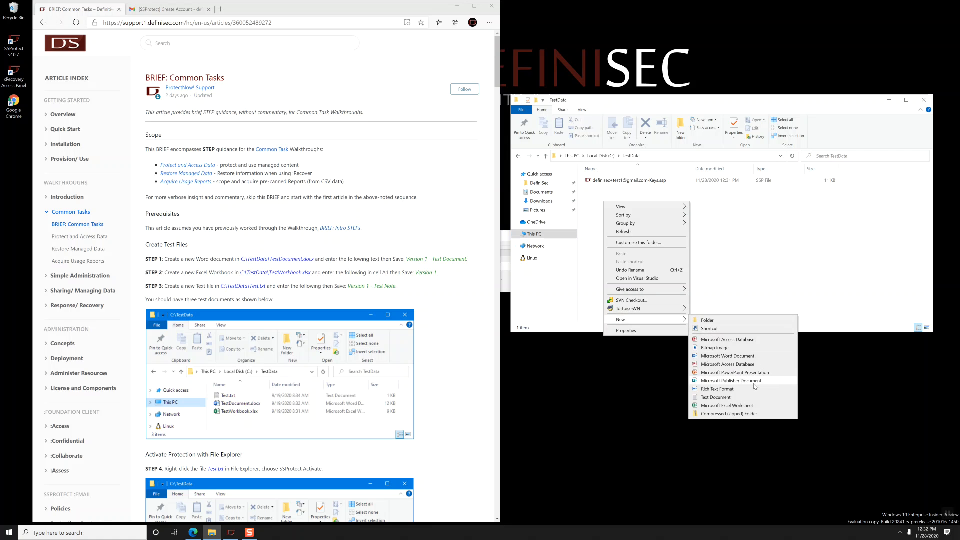
pyautogui.click(744, 356)
pyautogui.write('1')
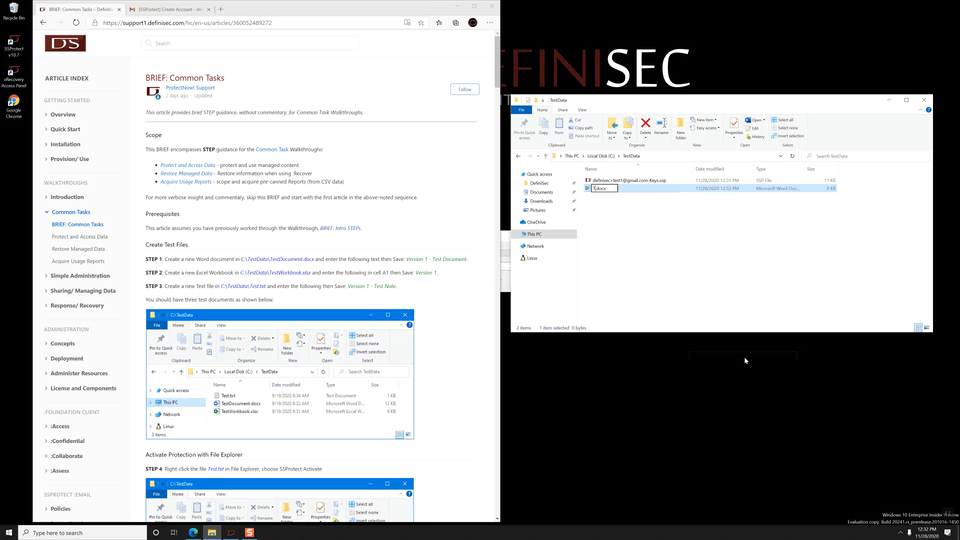
pyautogui.write('estDocument')
pyautogui.press('Return')
pyautogui.press('Return')
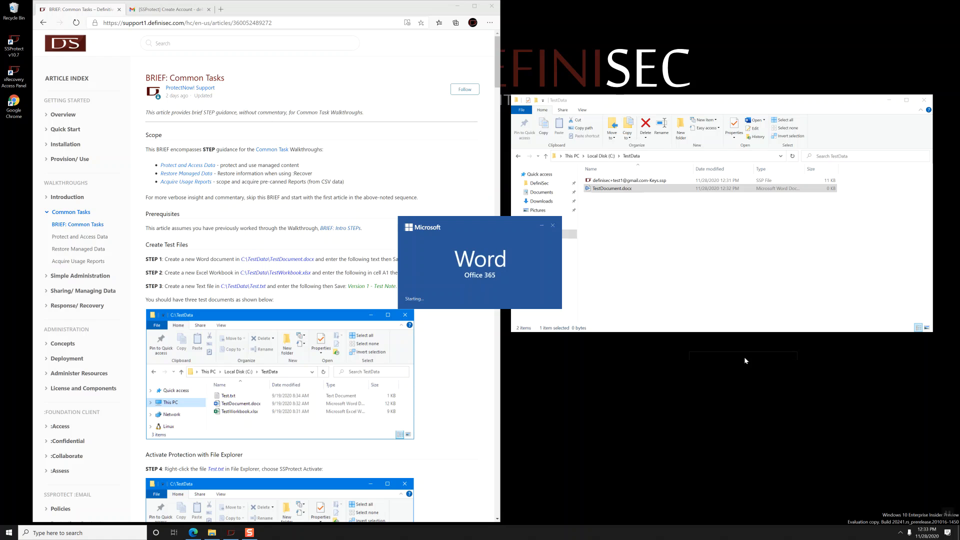
# Enter "Version 1 - Test Document" in the Word document, then close it with its changes saved
pyautogui.write('Vers')
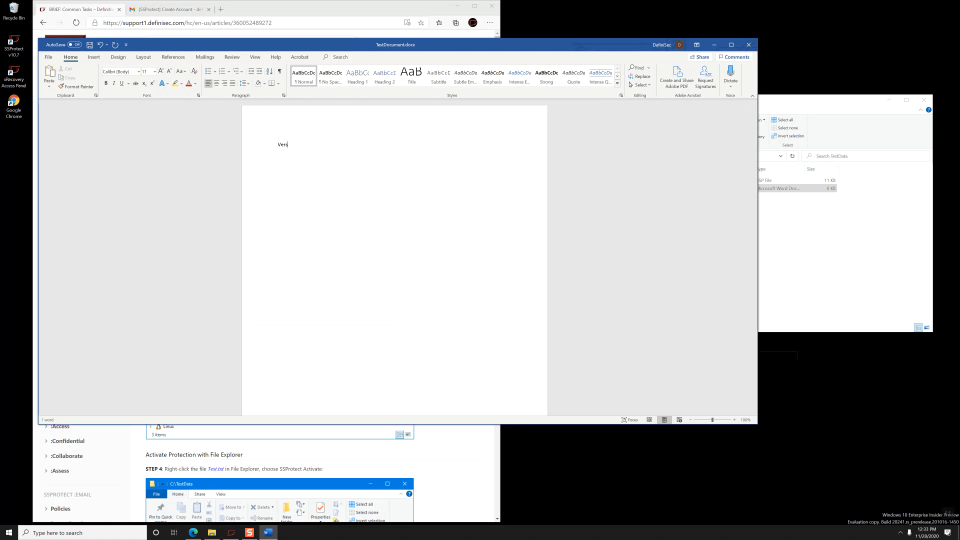
pyautogui.write('ion 1 - Test Document')
pyautogui.click(750, 50)
pyautogui.click(448, 286)
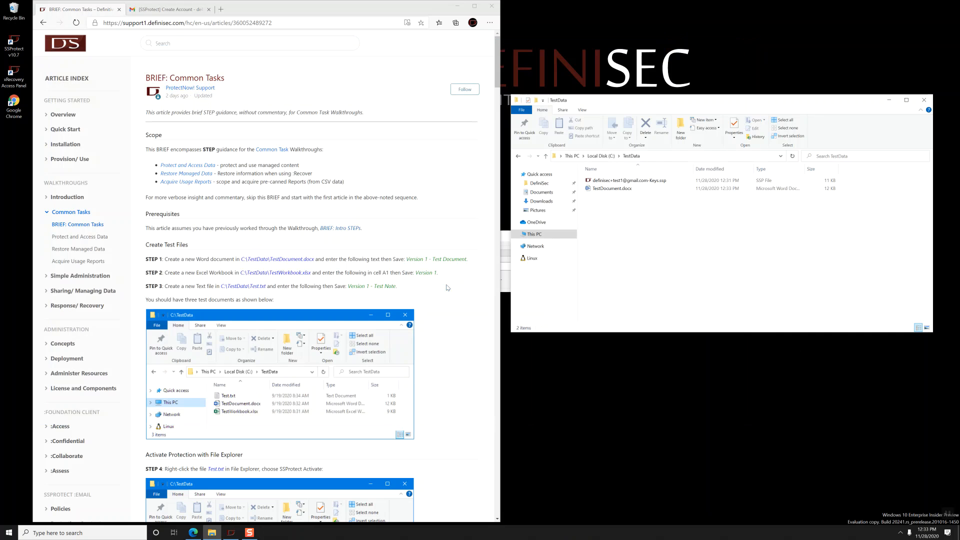
# Create a new Excel worksheet named TestWorkbook.xlsx in the TestData folder and open it
pyautogui.rightClick(603, 214)
pyautogui.moveTo(638, 332)
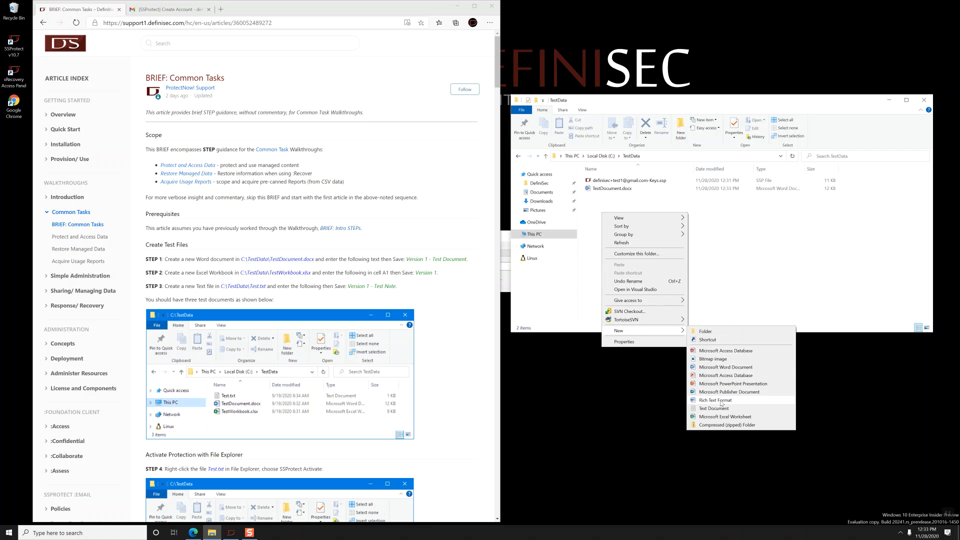
pyautogui.click(722, 419)
pyautogui.write('TestWorkbo')
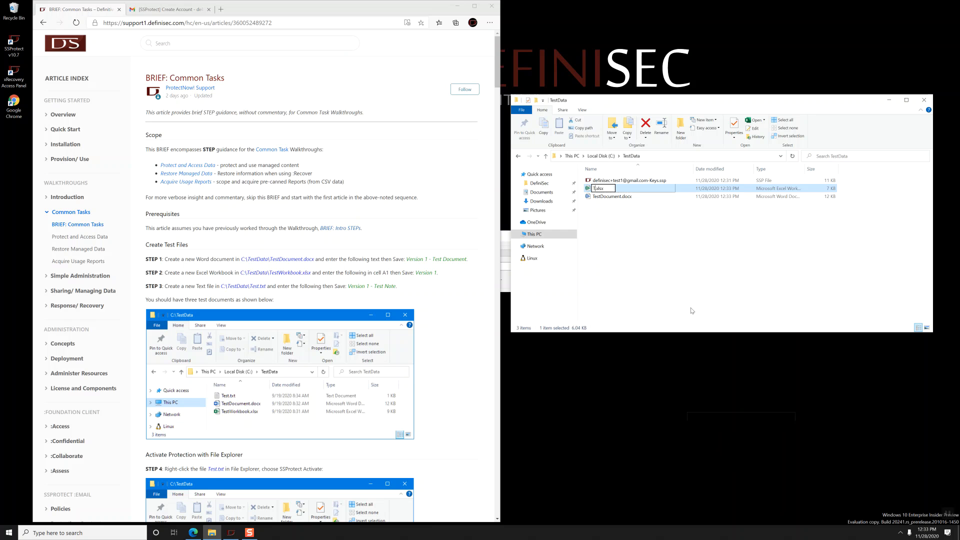
pyautogui.write('ok')
pyautogui.press('Return')
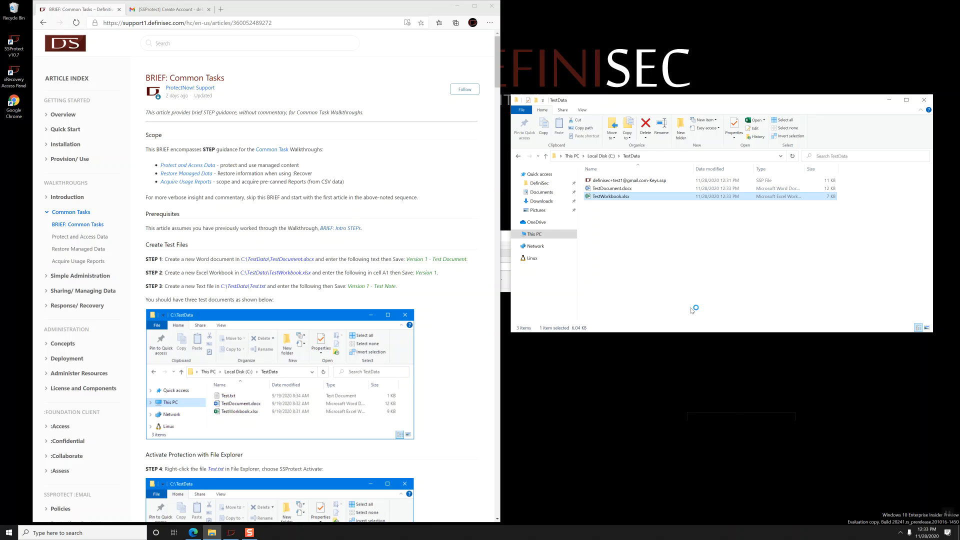
# Enter "Version 1" in cell A1 of the workbook, then close it with its changes saved
pyautogui.write('Vers')
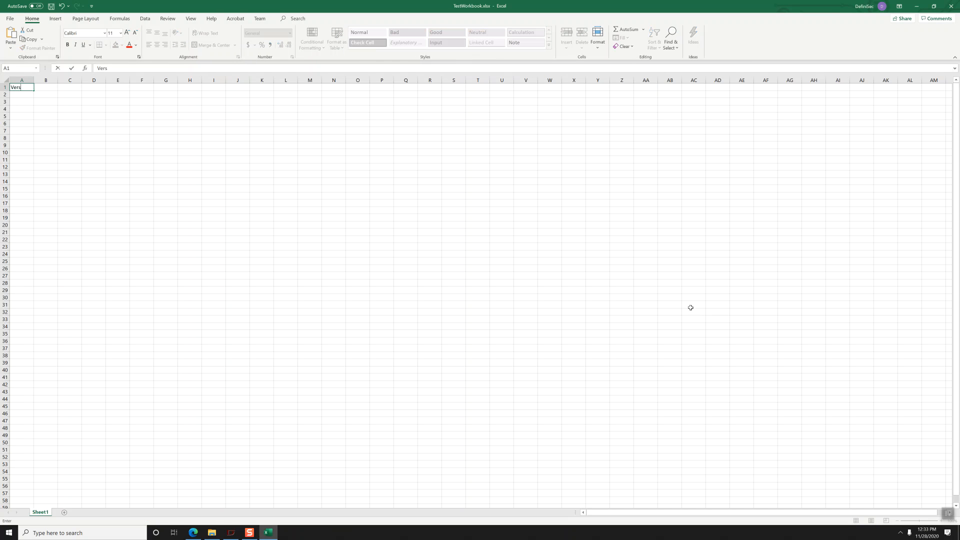
pyautogui.write('ion 1')
pyautogui.press('Return')
pyautogui.hotkey('ctrl', 'w')
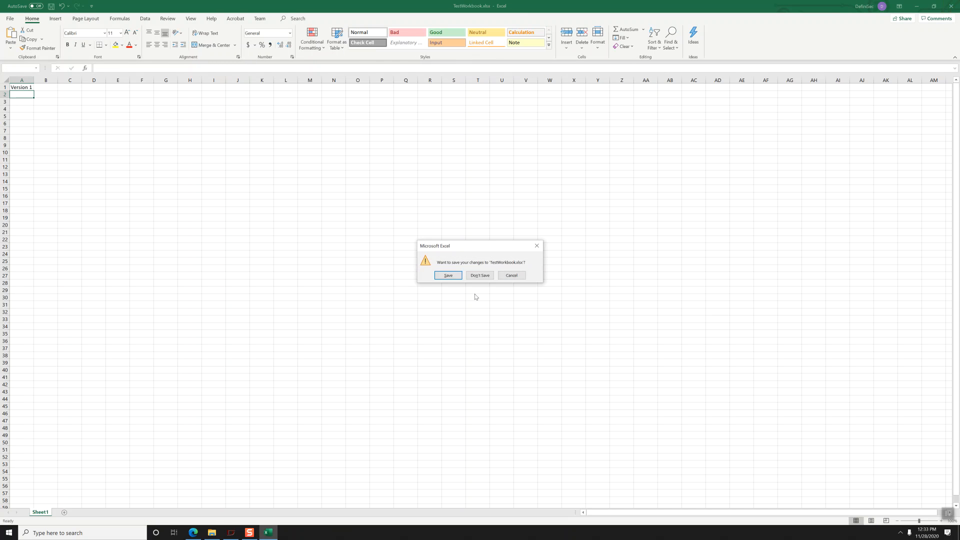
pyautogui.click(460, 278)
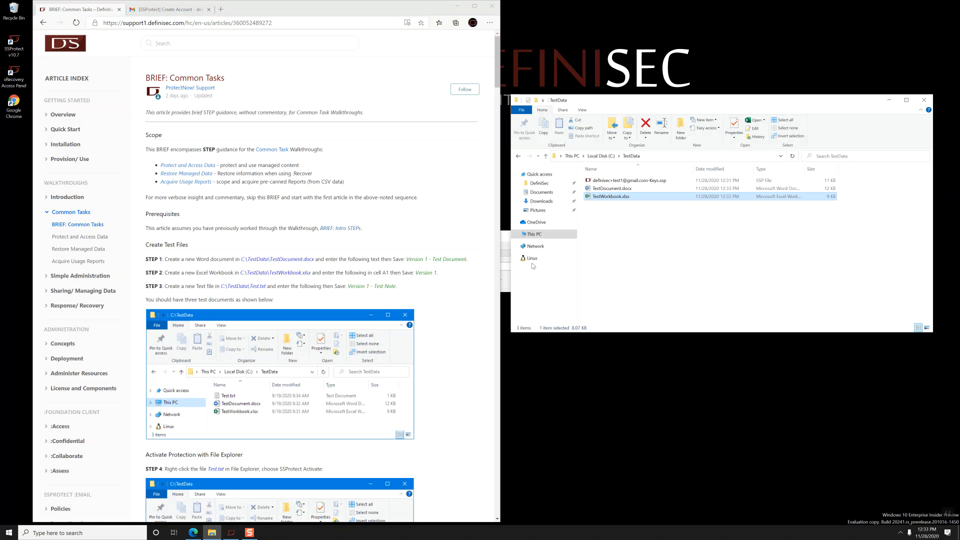
# Create a new text document named Test.txt in the TestData folder and open it
pyautogui.rightClick(600, 218)
pyautogui.moveTo(632, 334)
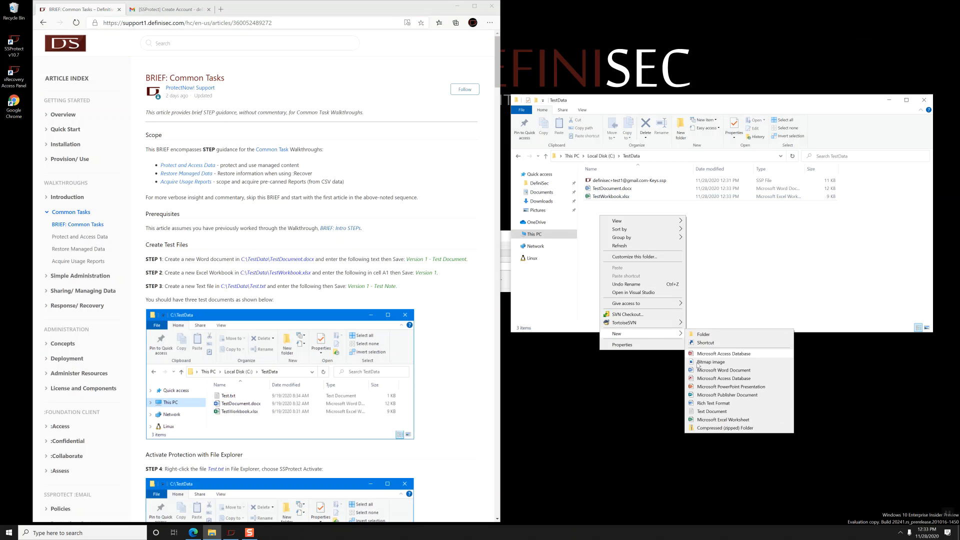
pyautogui.click(699, 411)
pyautogui.write('Te')
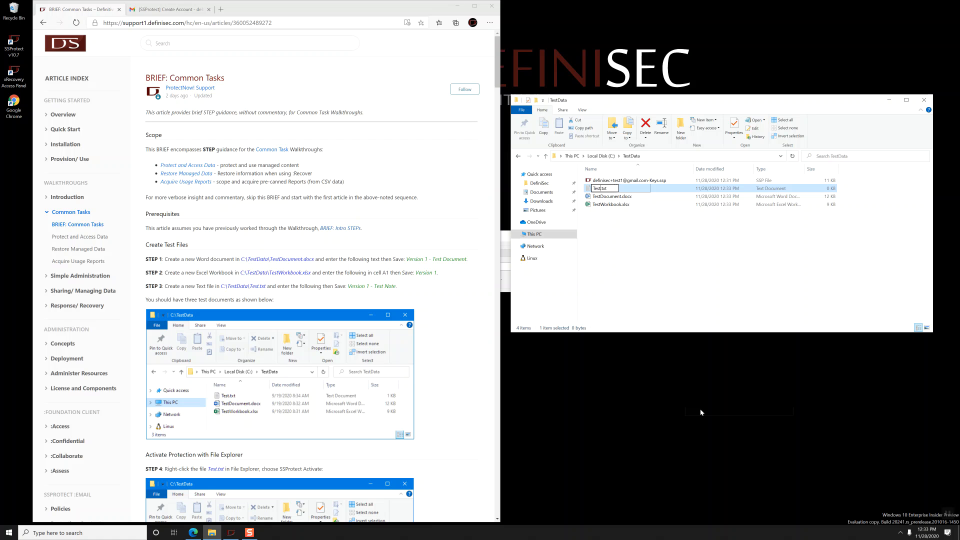
pyautogui.write('st')
pyautogui.press('Return')
pyautogui.press('Return')
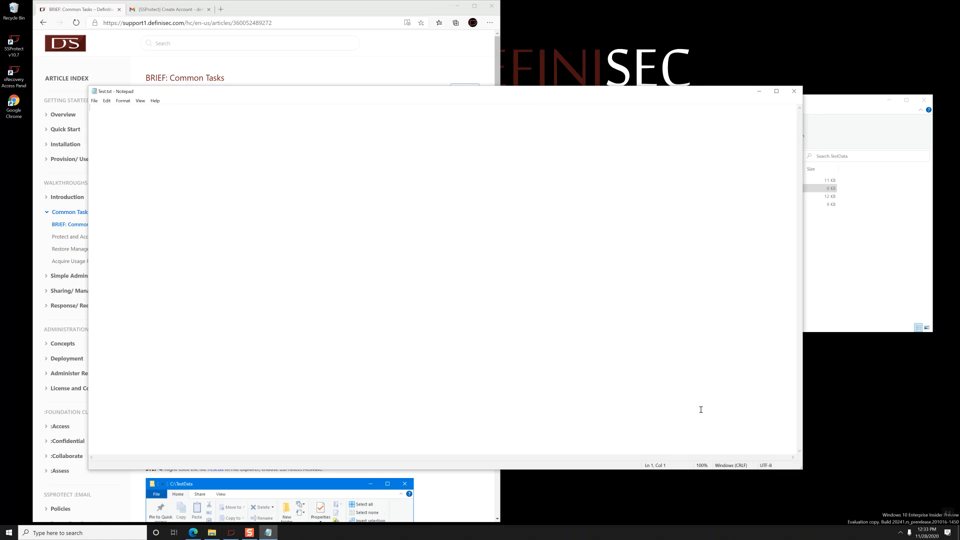
# Enter "Version 1 - Test Note" in the text file, then close it with its changes saved
pyautogui.write('Version 1 - Test Note')
pyautogui.click(794, 91)
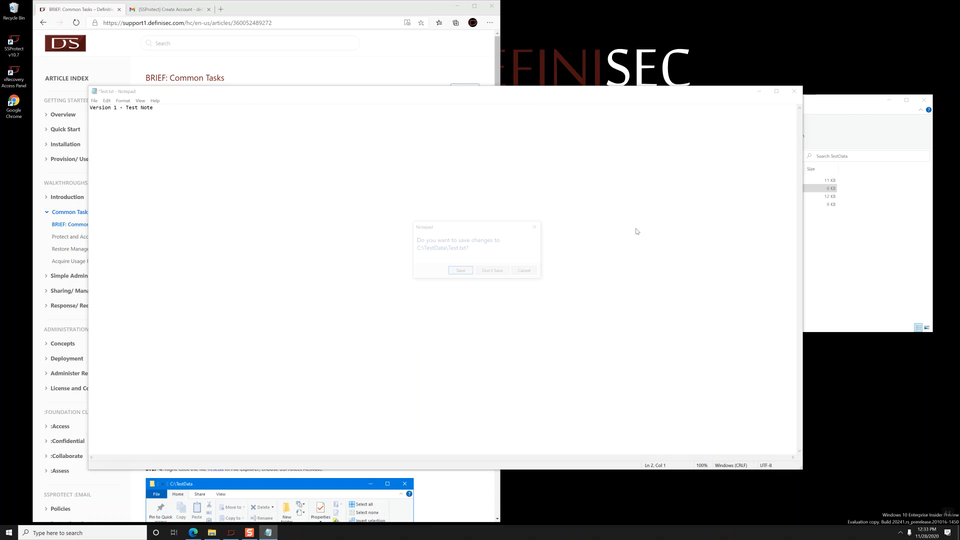
pyautogui.click(460, 271)
# Apply SSProtect Activate to Test.txt and log in with the account password
pyautogui.scroll(-7, 426, 290)
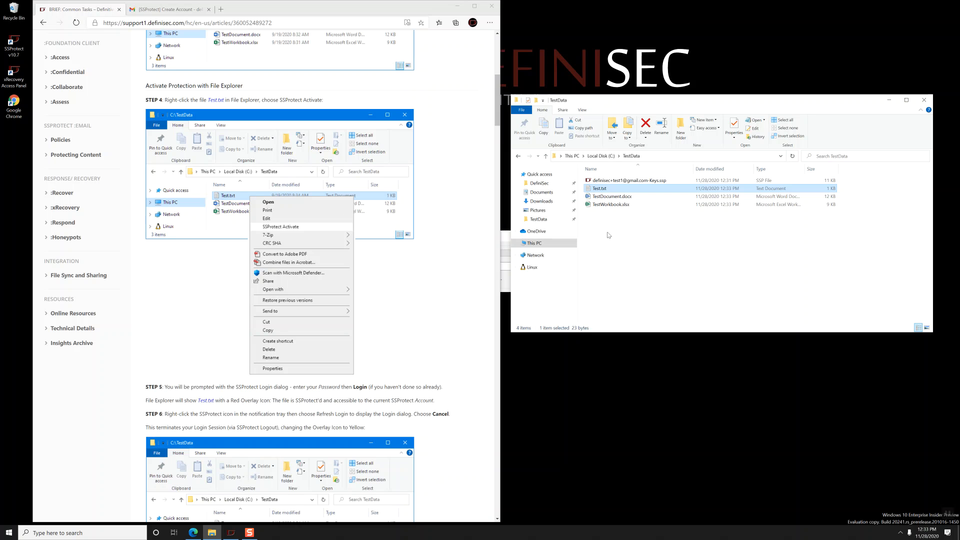
pyautogui.rightClick(611, 187)
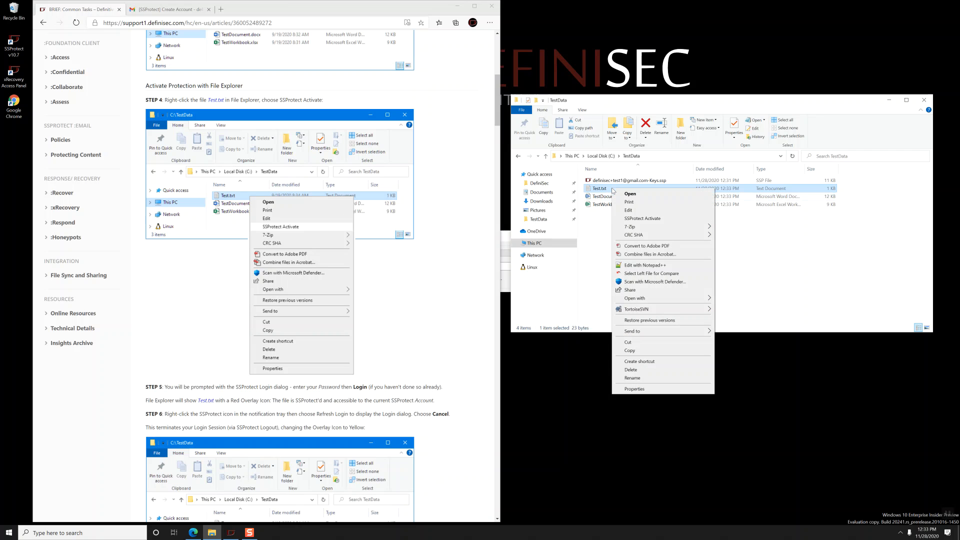
pyautogui.click(670, 220)
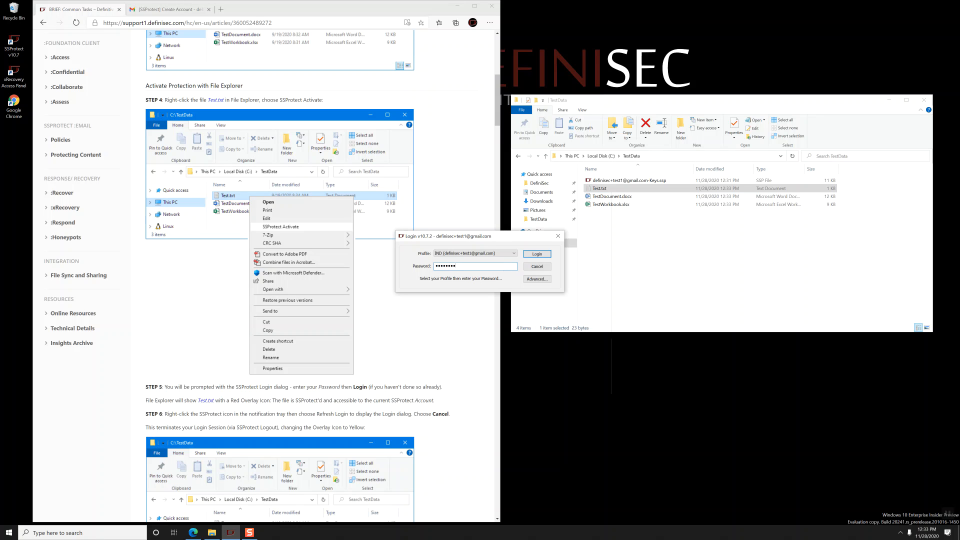
pyautogui.press('Return')
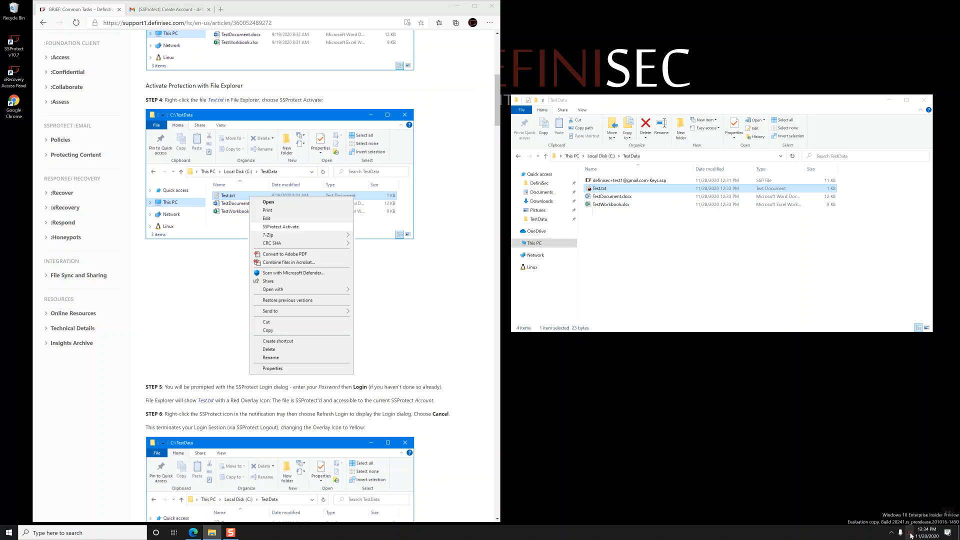
# End the SSProtect login session by choosing Refresh Login and cancelling the login, then select Test.txt
pyautogui.rightClick(910, 534)
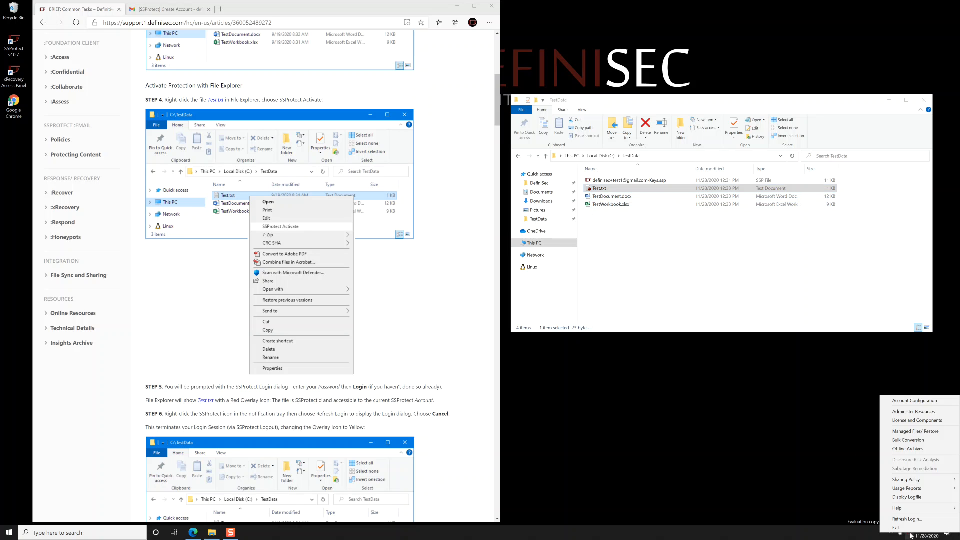
pyautogui.click(915, 520)
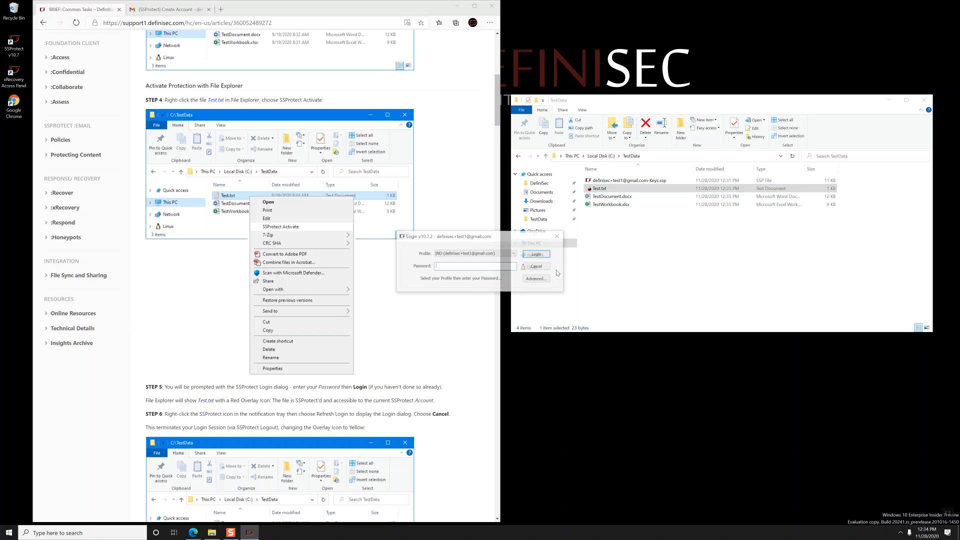
pyautogui.click(536, 267)
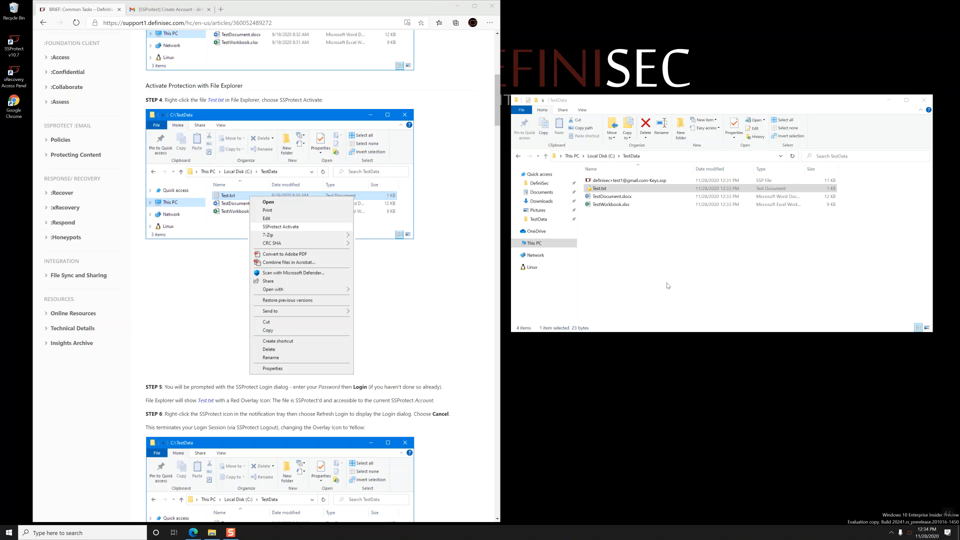
pyautogui.click(605, 189)
# Start SSProtect Activate on TestDocument.docx and TestWorkbook.xlsx together, as described in STEP 7
pyautogui.scroll(-3, 438, 304)
pyautogui.scroll(-4, 438, 303)
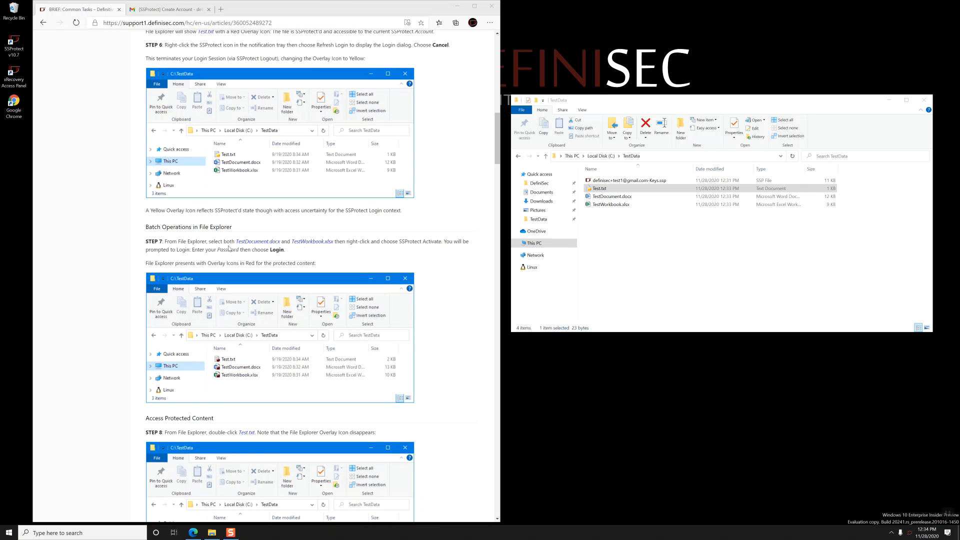
pyautogui.click(625, 197)
pyautogui.keyDown('ctrl'); pyautogui.click(630, 204); pyautogui.keyUp('ctrl')
pyautogui.rightClick(633, 207)
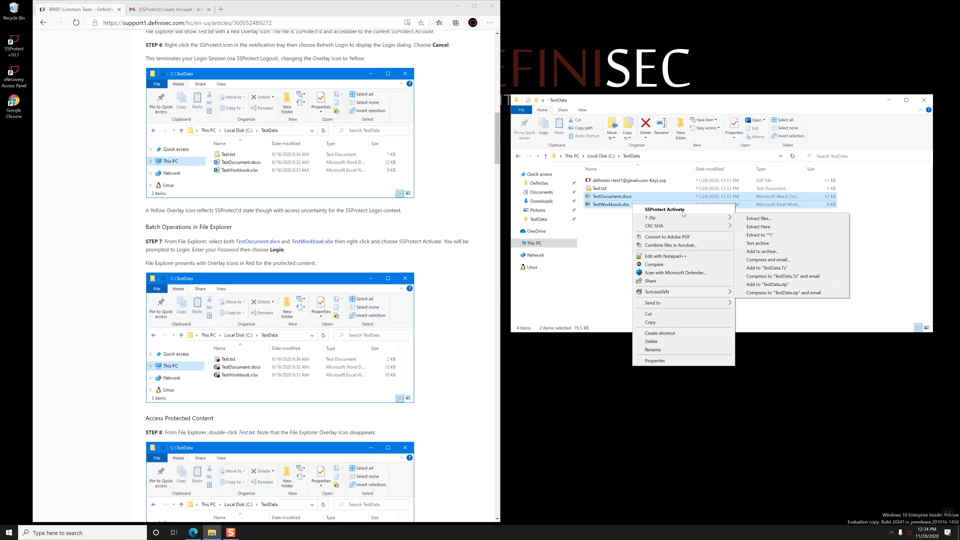
pyautogui.click(665, 209)
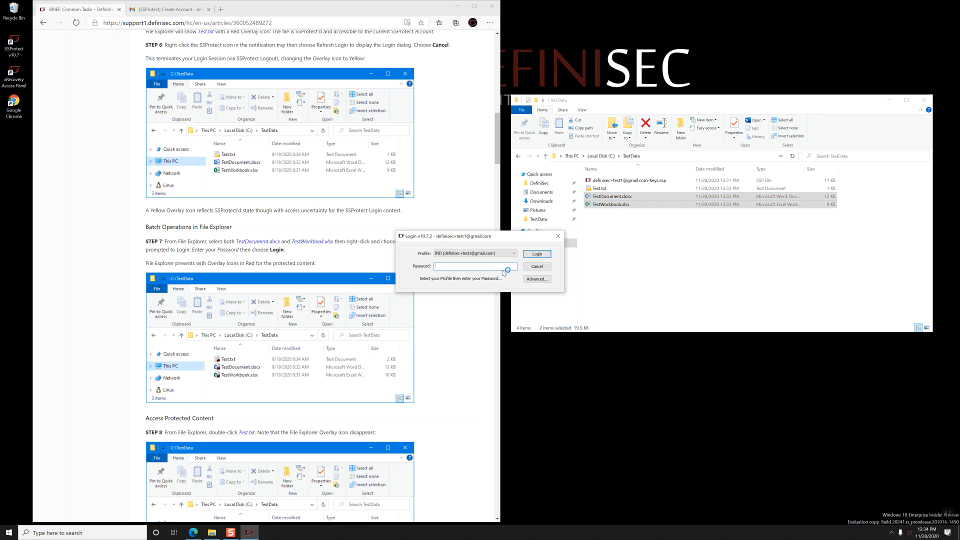
# Log in to the SSProtect profile with the account password, re-entering it after the first attempt, to protect both files
pyautogui.write('••••••••')
pyautogui.press('Return')
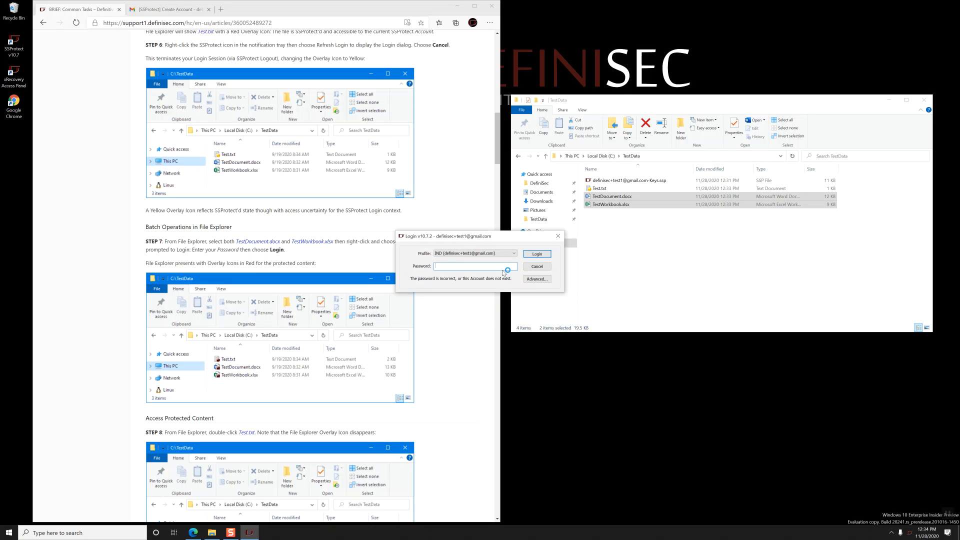
pyautogui.write('••••••••')
pyautogui.press('Return')
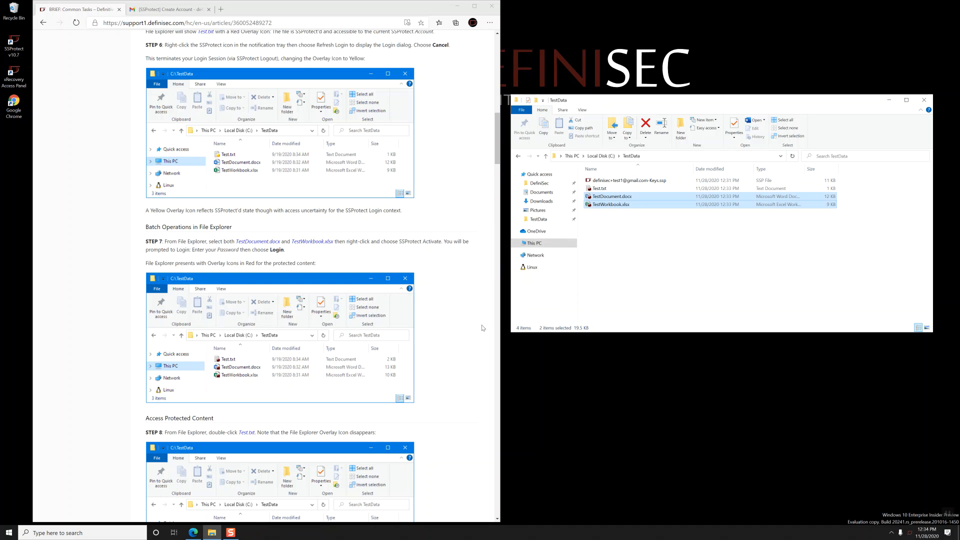
pyautogui.scroll(-3, 482, 326)
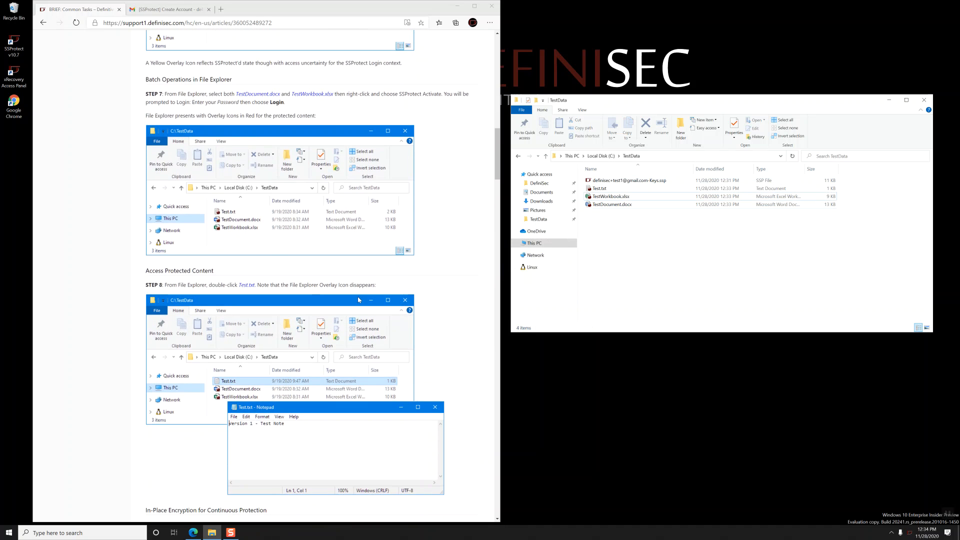
# Open the protected Test.txt in Notepad and shrink its window so the TestData folder stays visible
pyautogui.click(609, 189)
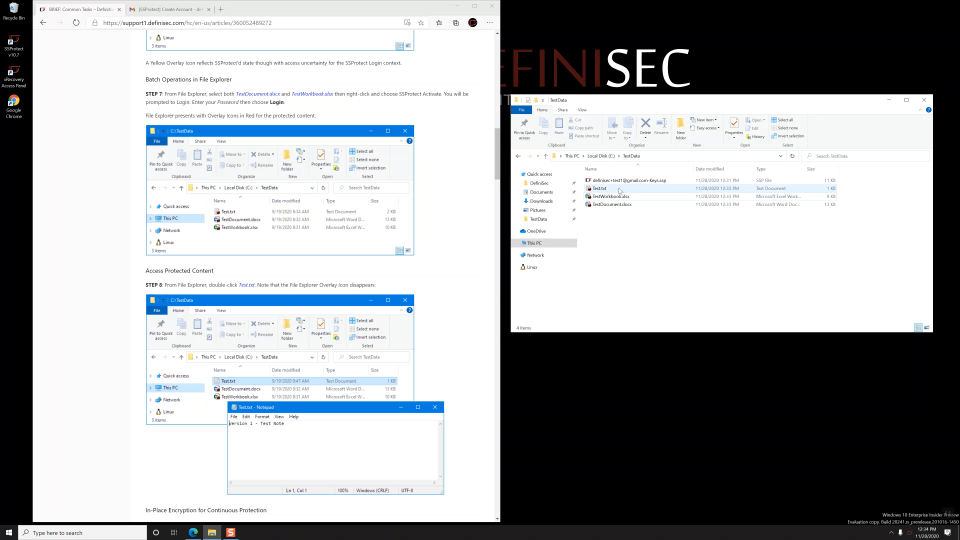
pyautogui.doubleClick(608, 190)
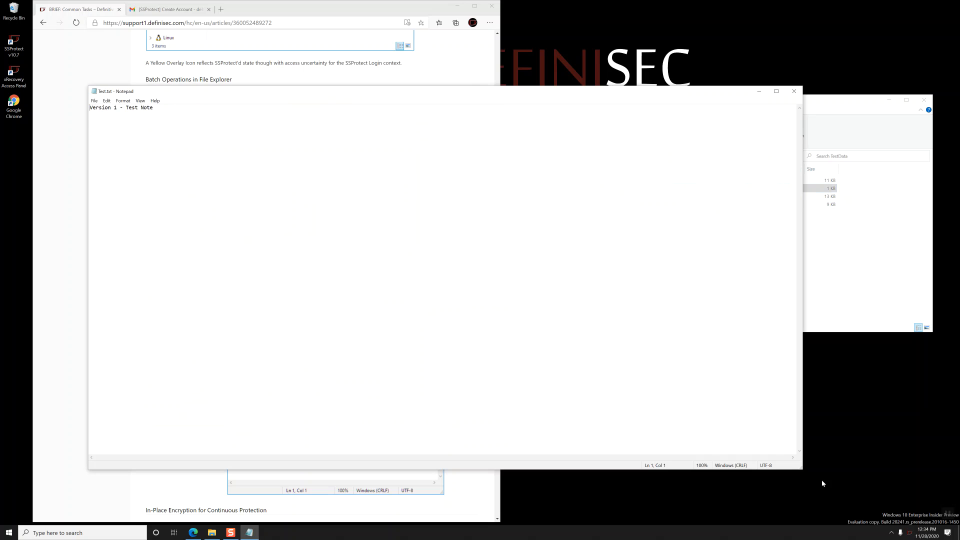
pyautogui.moveTo(804, 472); pyautogui.dragTo(436, 261)
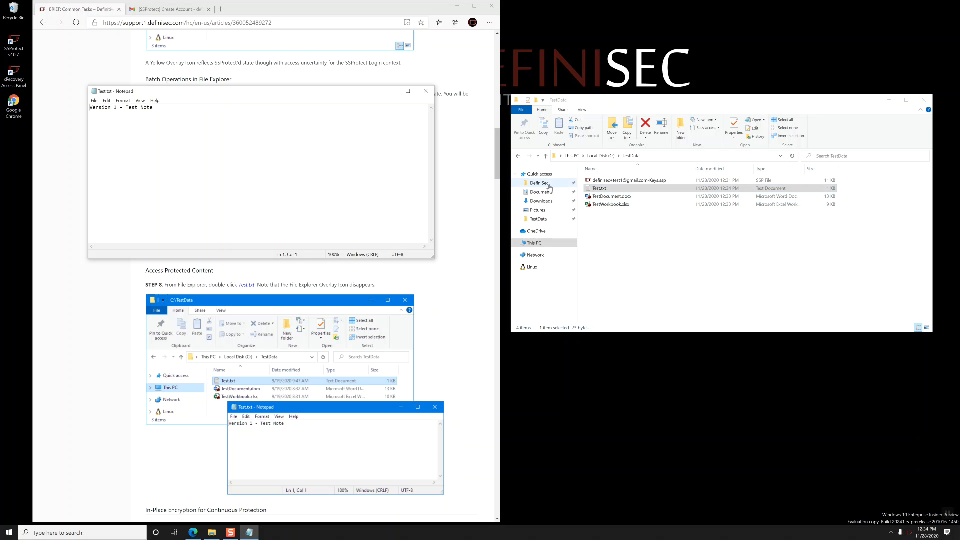
# Try to open Test.txt with Notepad++ while it is still open in Notepad, then close Notepad++, following STEP 9
pyautogui.moveTo(497, 175); pyautogui.dragTo(498, 198)
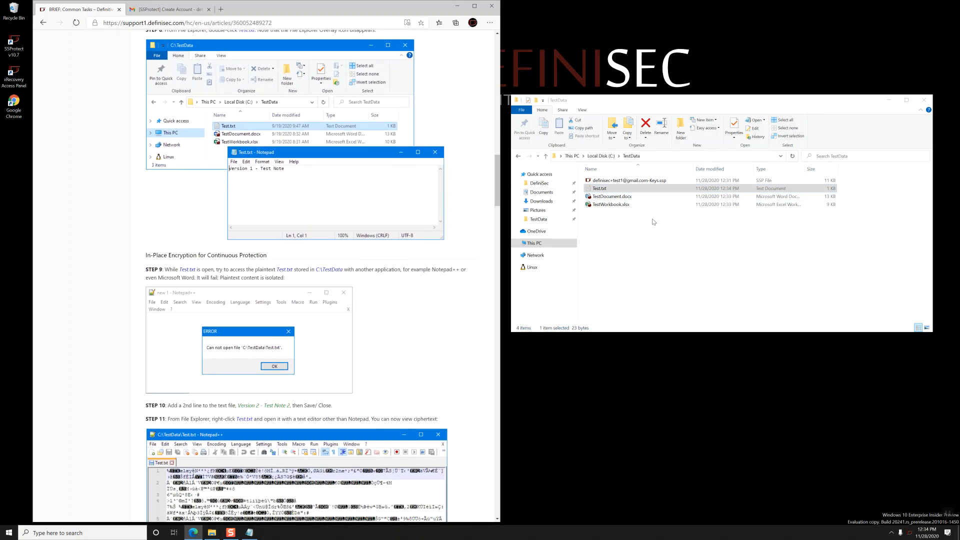
pyautogui.rightClick(608, 192)
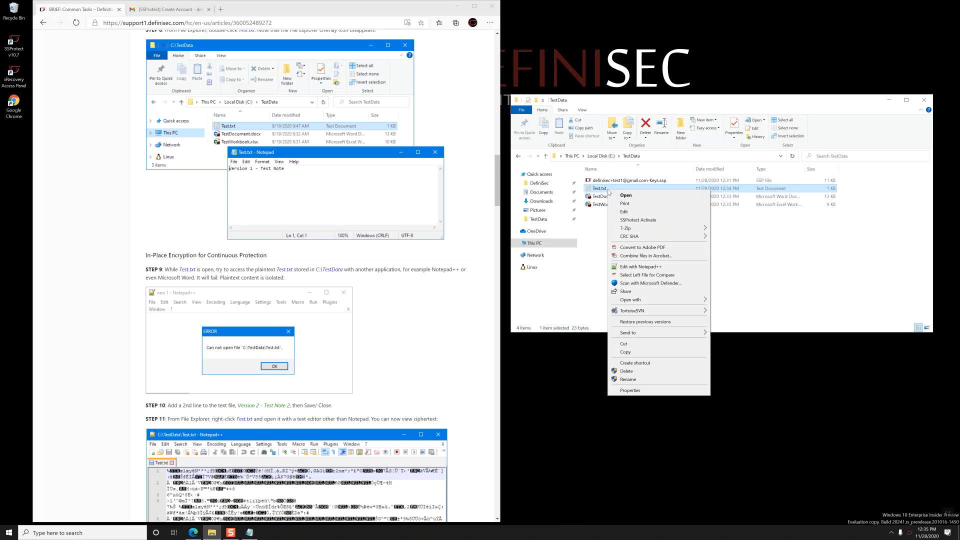
pyautogui.click(641, 268)
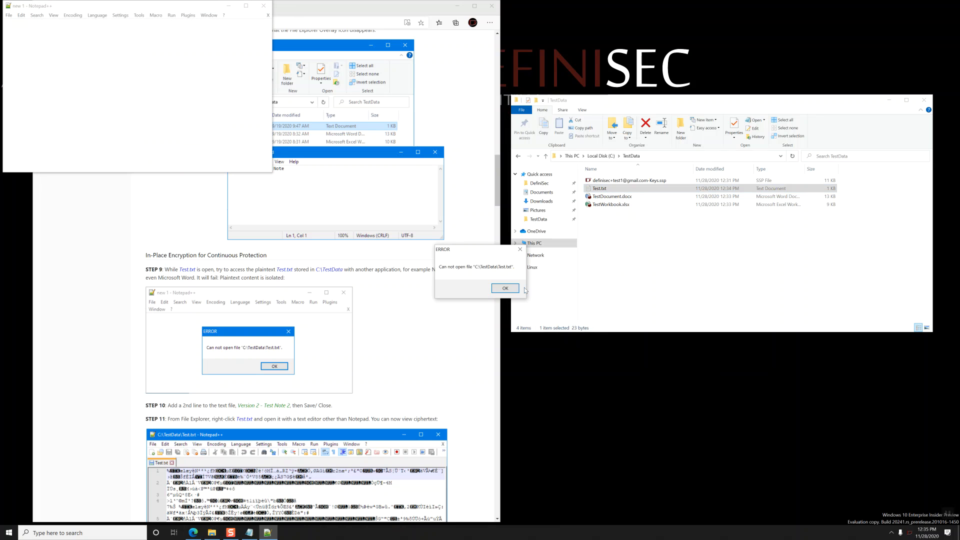
pyautogui.click(505, 288)
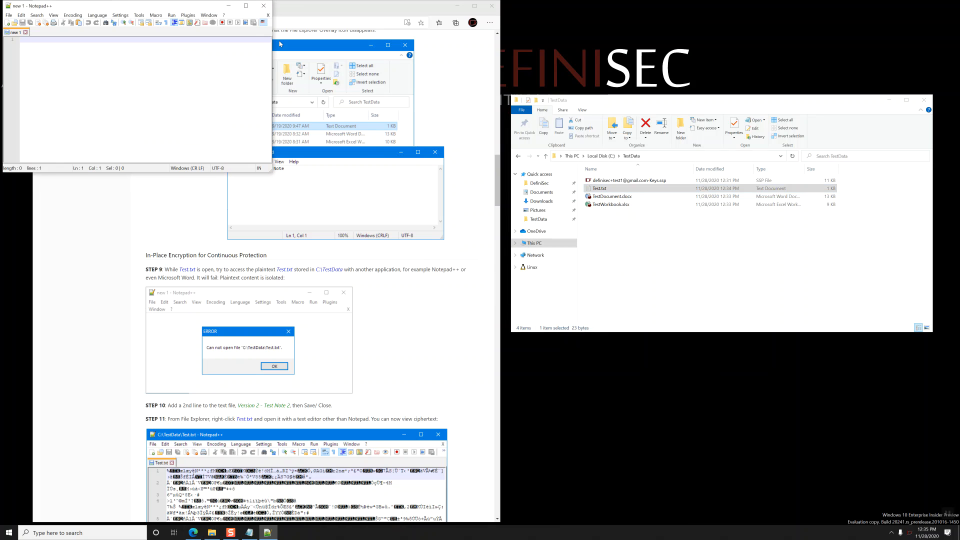
pyautogui.click(264, 5)
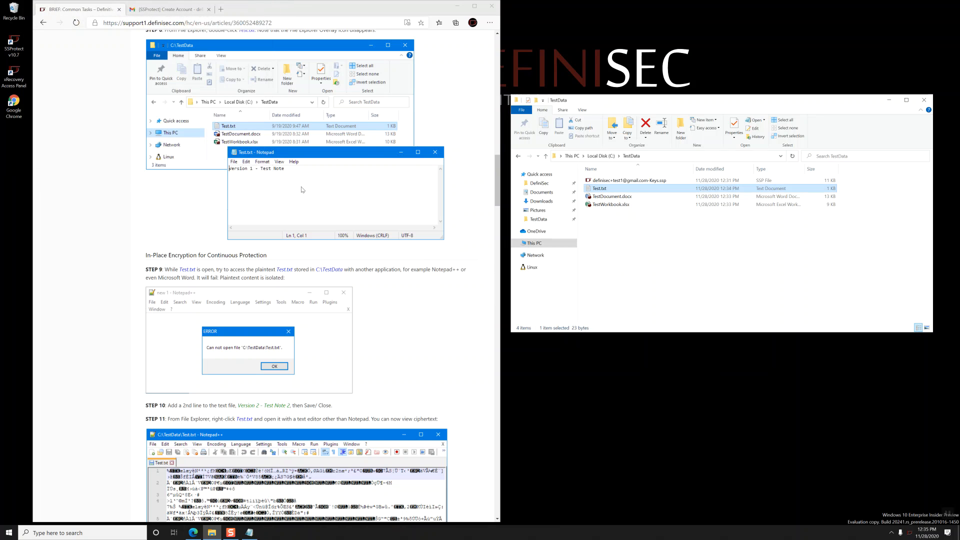
# Try to make a copy of Test.txt inside C:\TestData while the file is still open in Notepad
pyautogui.rightClick(601, 188)
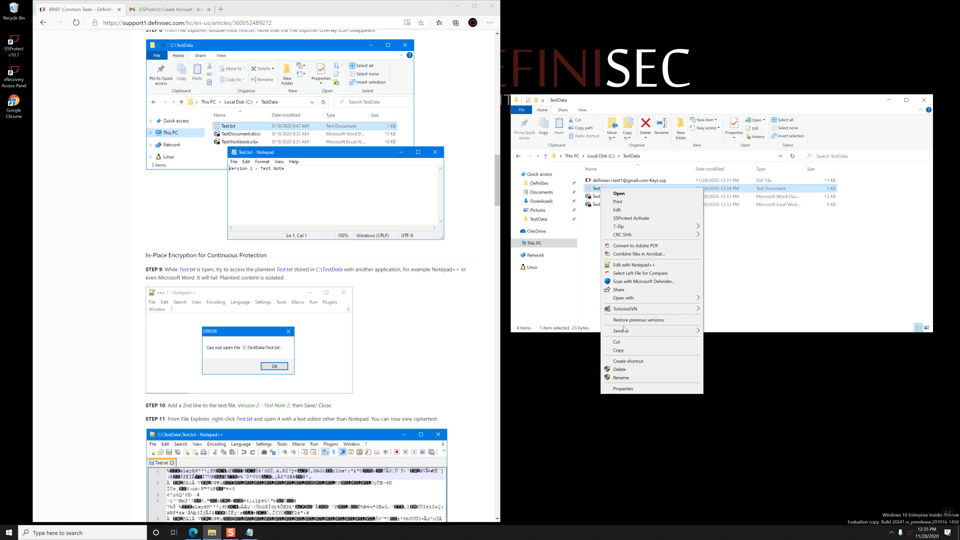
pyautogui.click(619, 350)
pyautogui.rightClick(618, 250)
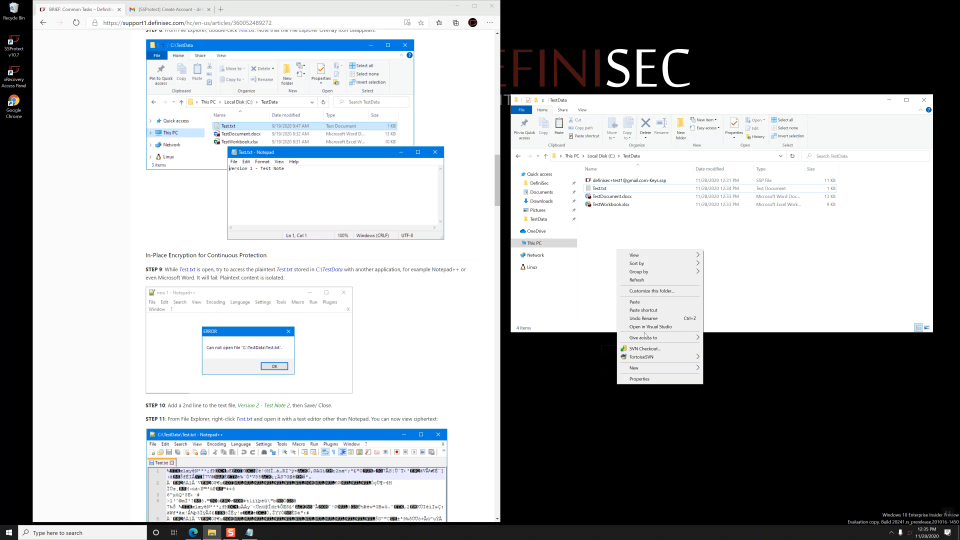
pyautogui.click(636, 302)
pyautogui.click(463, 254)
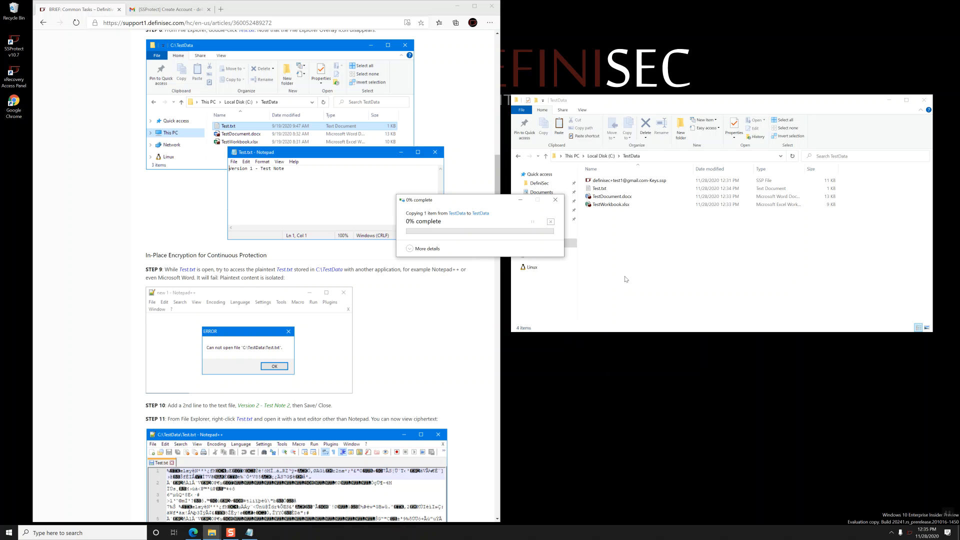
pyautogui.click(380, 200)
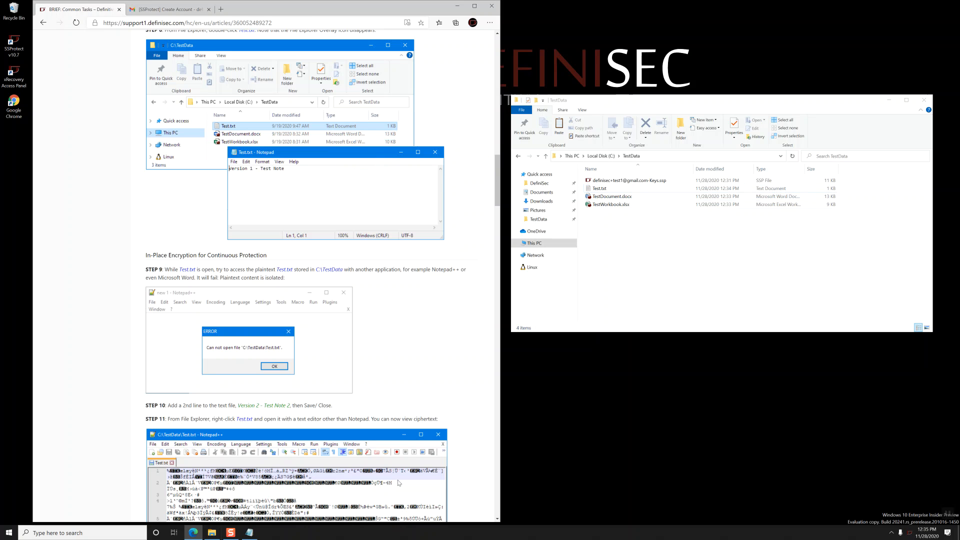
# Add the second line "Version 2 - Test Note 2" to Test.txt in Notepad, save the changes and close it
pyautogui.click(249, 533)
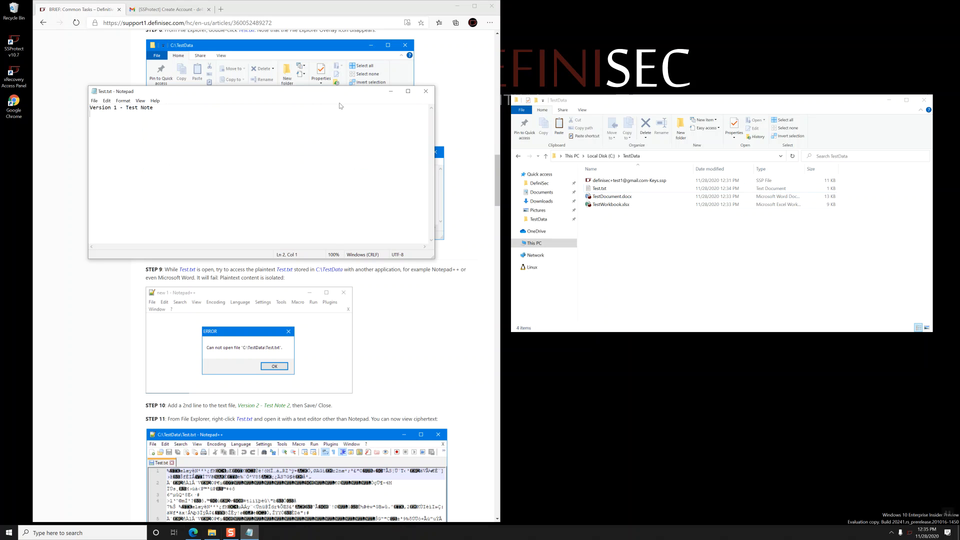
pyautogui.moveTo(340, 93); pyautogui.dragTo(565, 146)
pyautogui.write('Ve')
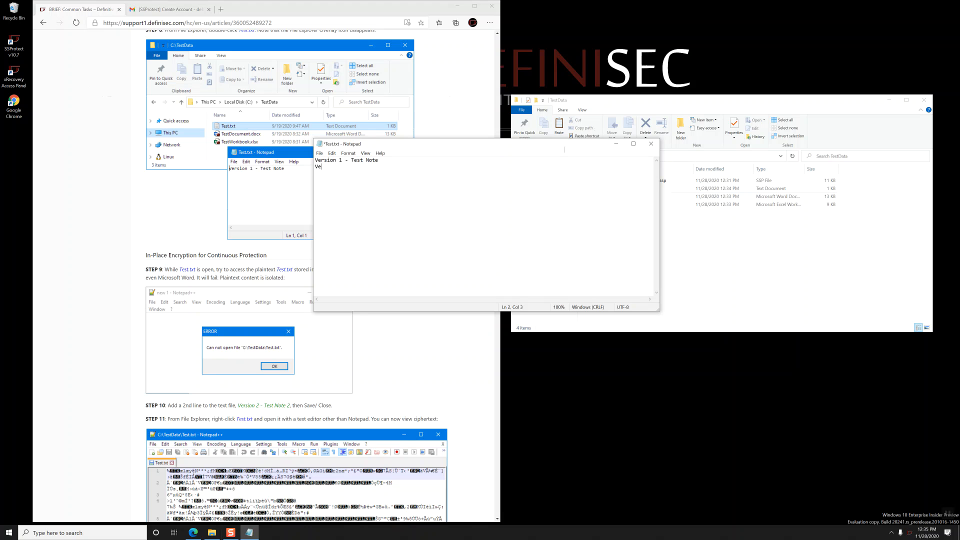
pyautogui.write('rsion 2 - Test Note 2')
pyautogui.click(651, 143)
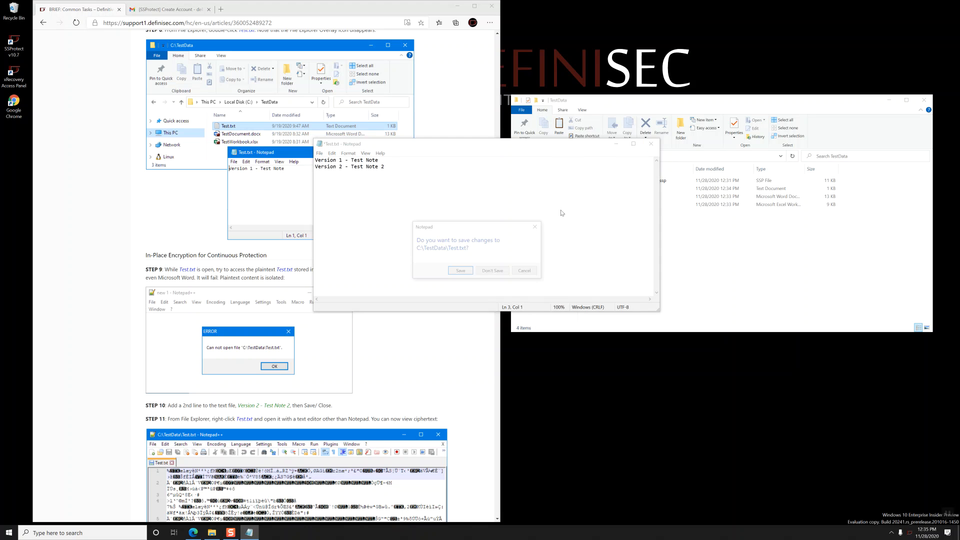
pyautogui.click(460, 272)
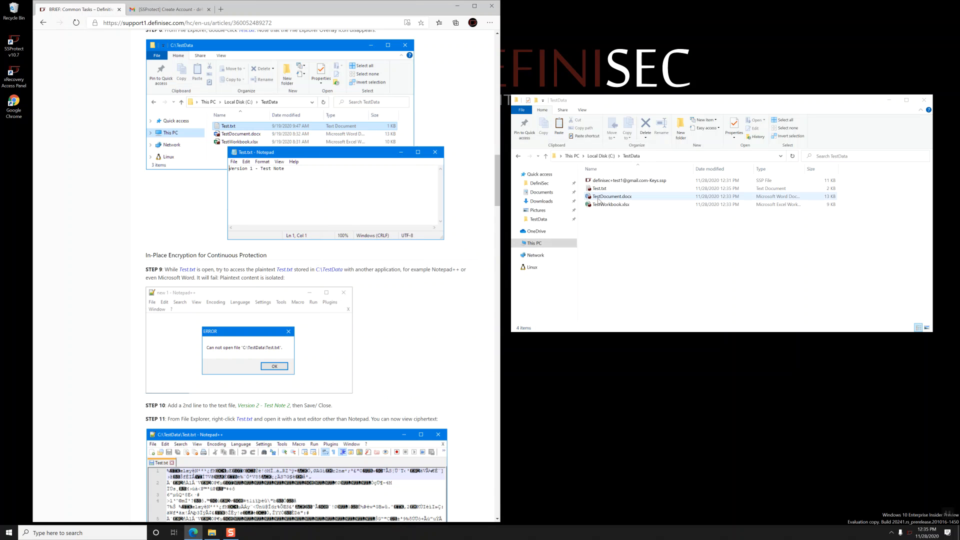
# View the stored content of Test.txt in an enlarged Notepad++ window as described in STEP 11, then close it
pyautogui.scroll(-3, 391, 305)
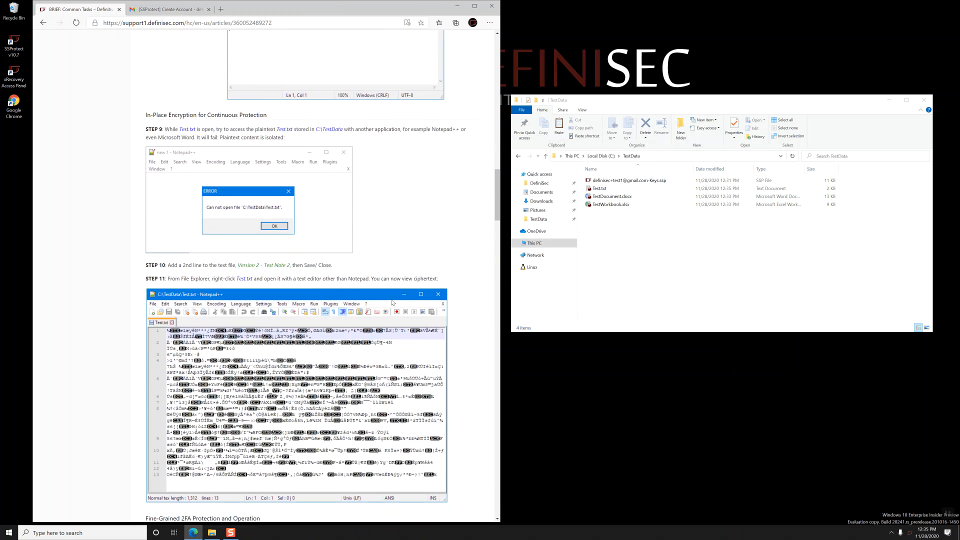
pyautogui.click(599, 189)
pyautogui.rightClick(599, 189)
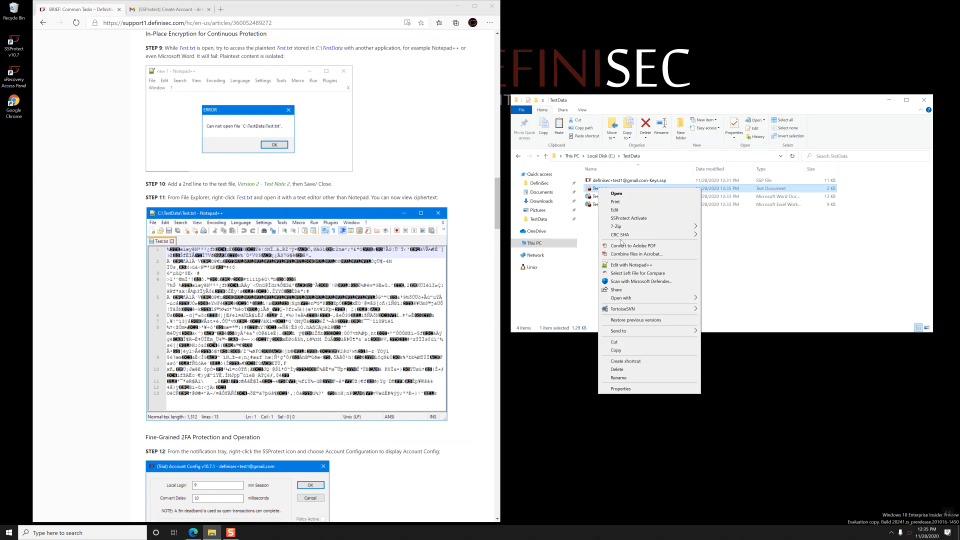
pyautogui.click(614, 265)
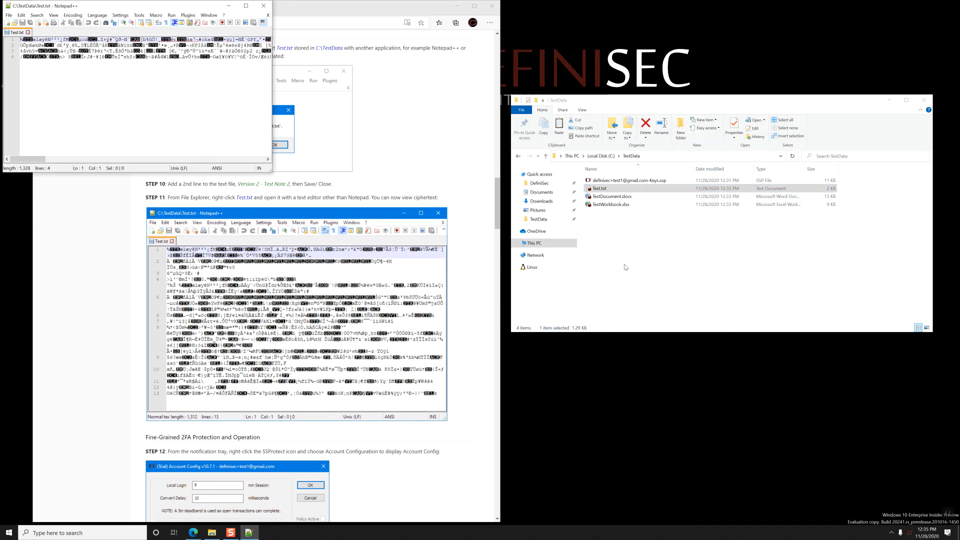
pyautogui.moveTo(270, 170); pyautogui.dragTo(379, 206)
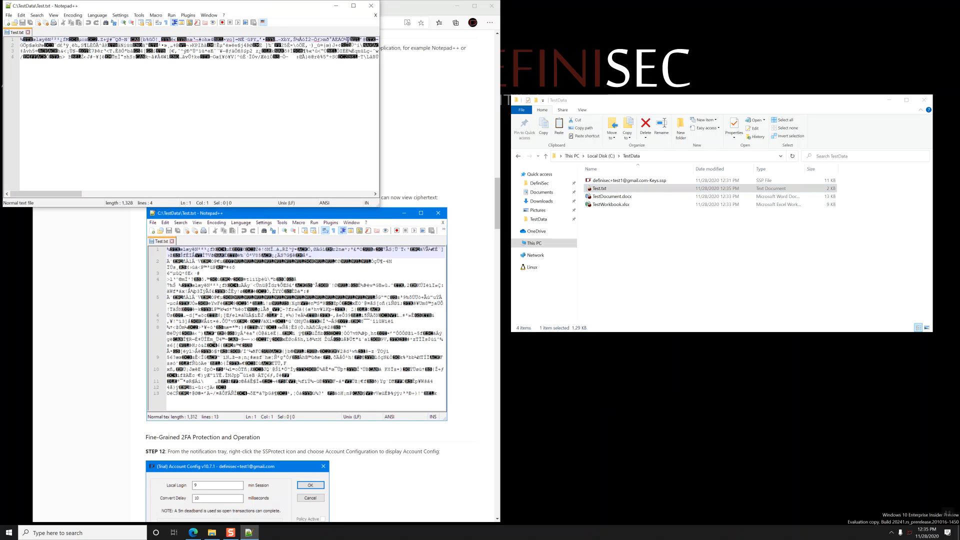
pyautogui.click(371, 6)
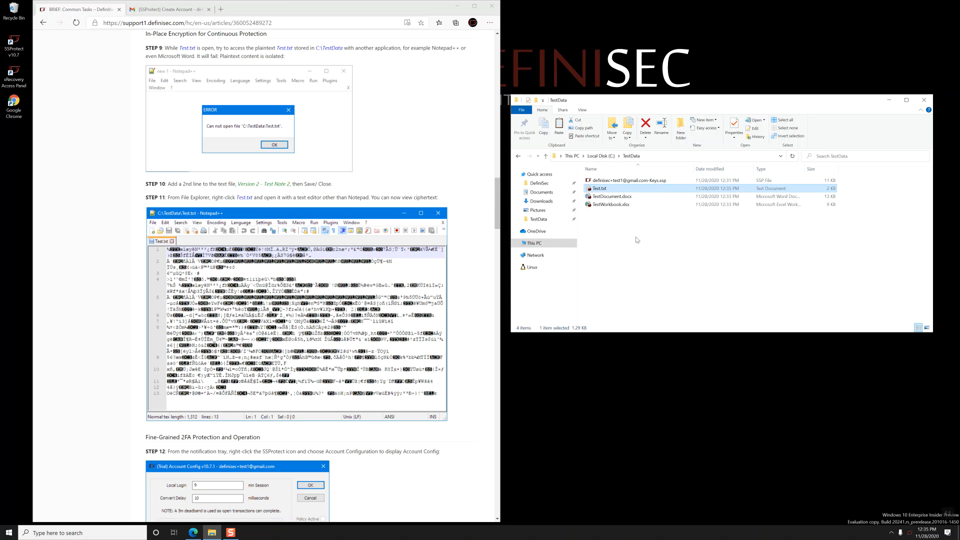
# Duplicate Test.txt within C:\TestData and delete the copy
pyautogui.hotkey('ctrl', 'c')
pyautogui.hotkey('ctrl', 'v')
pyautogui.rightClick(619, 189)
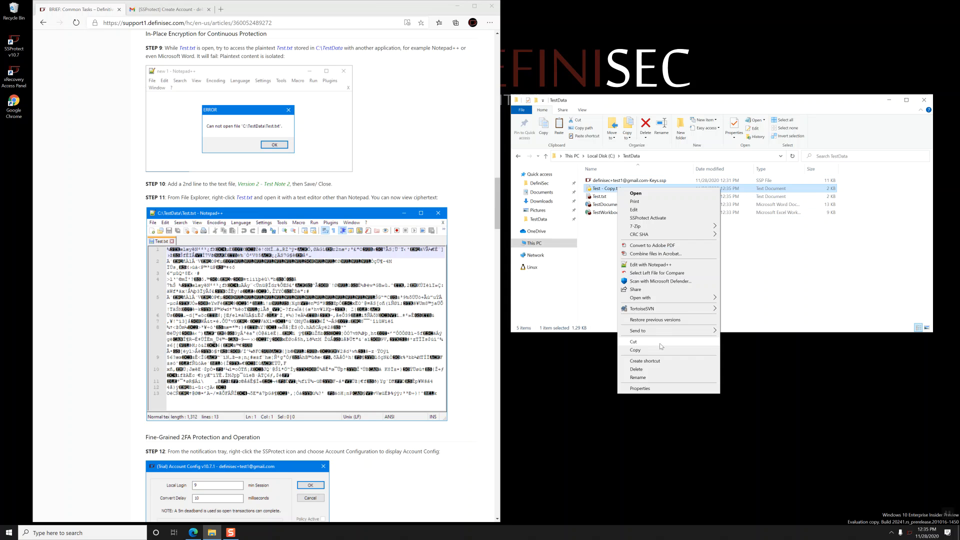
pyautogui.click(645, 369)
# Open the SSProtect Account Configuration, uncheck Disable fg2FA and apply the settings, following STEPS 12 and 13
pyautogui.scroll(-6, 429, 261)
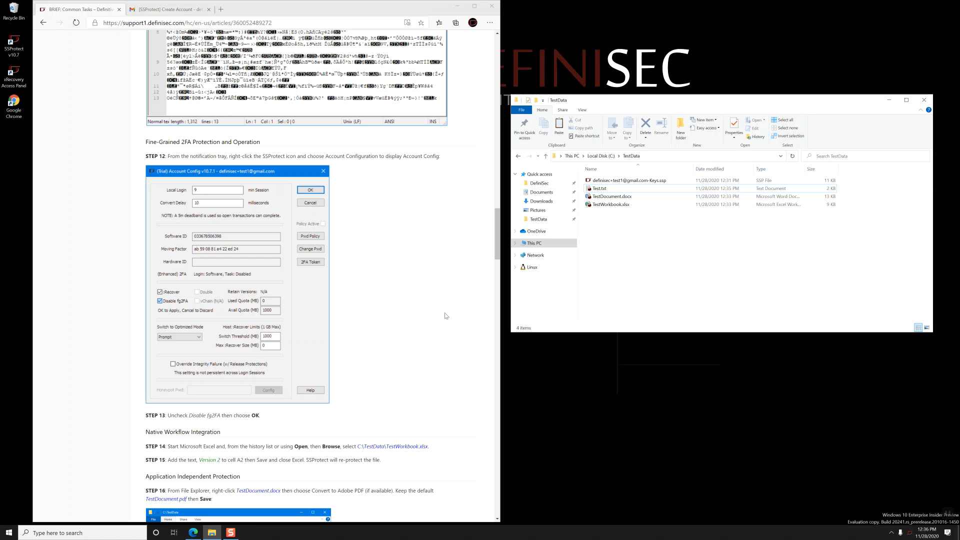
pyautogui.rightClick(910, 533)
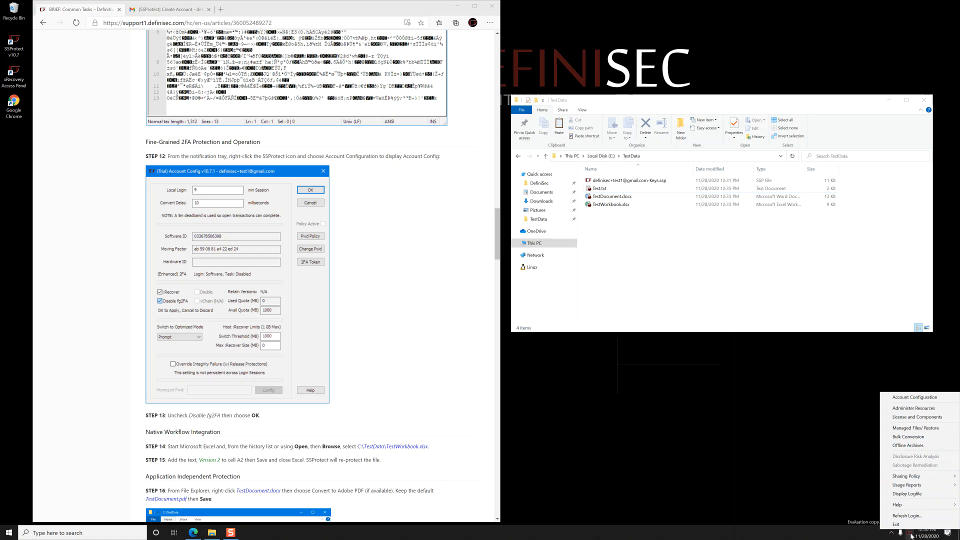
pyautogui.click(918, 401)
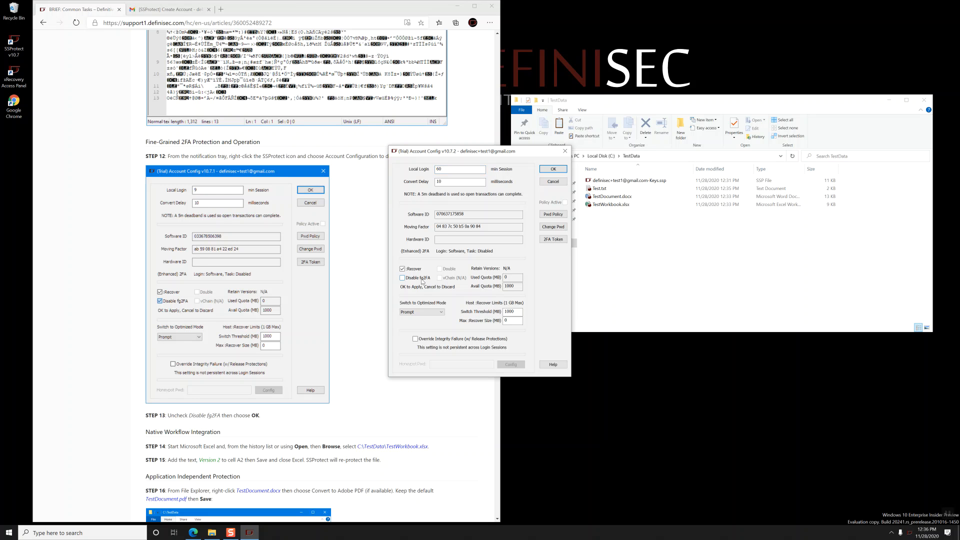
pyautogui.click(543, 172)
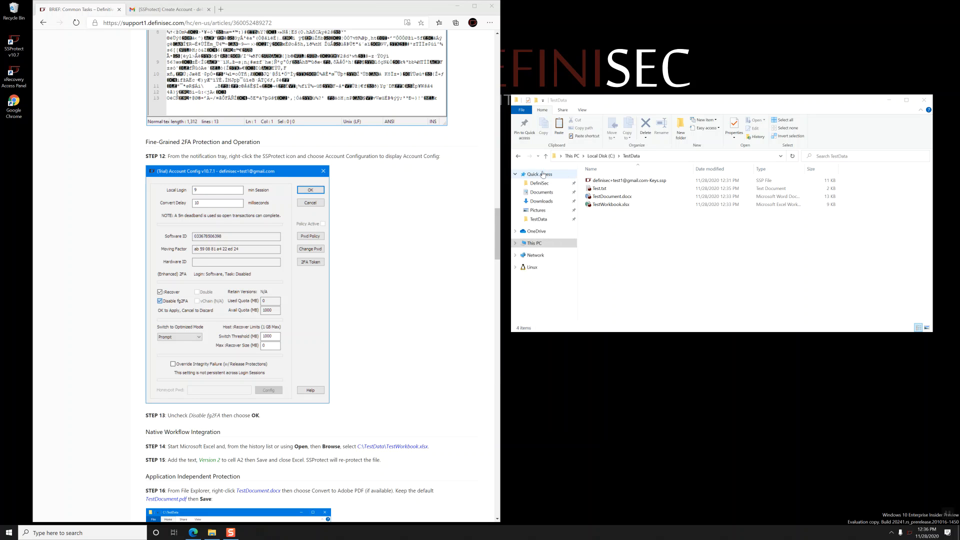
# Start Microsoft Excel 2016 for STEP 14 of the walkthrough
pyautogui.scroll(-3, 409, 369)
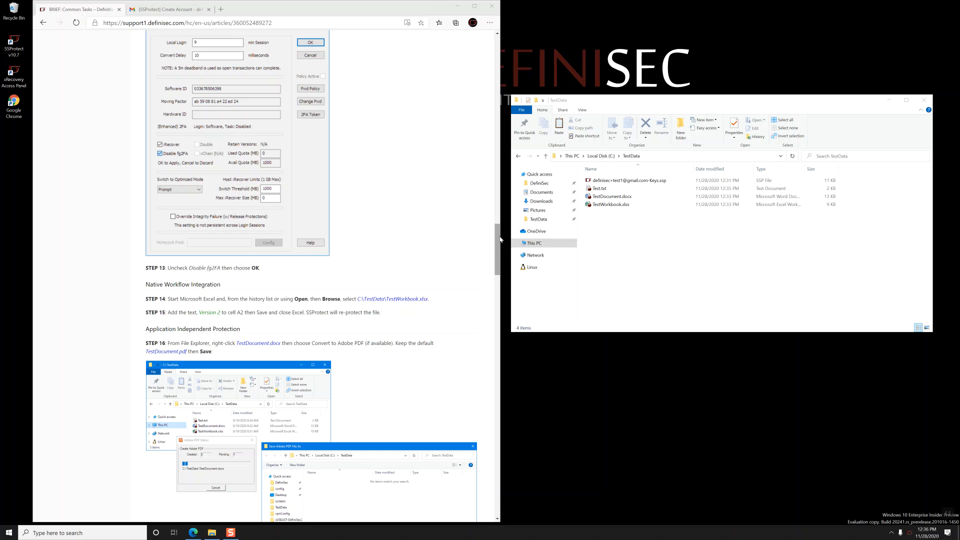
pyautogui.moveTo(498, 239); pyautogui.dragTo(499, 247)
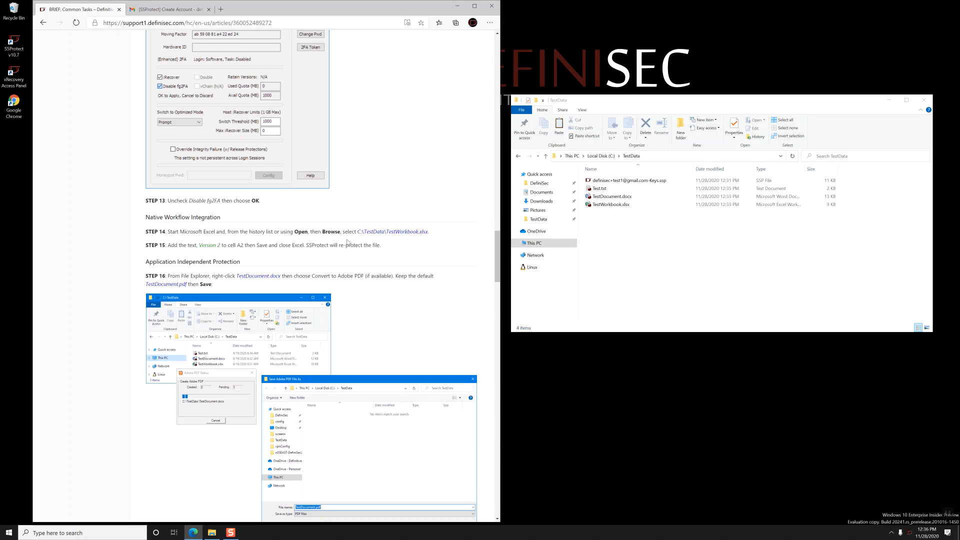
pyautogui.click(129, 534)
pyautogui.write('excel')
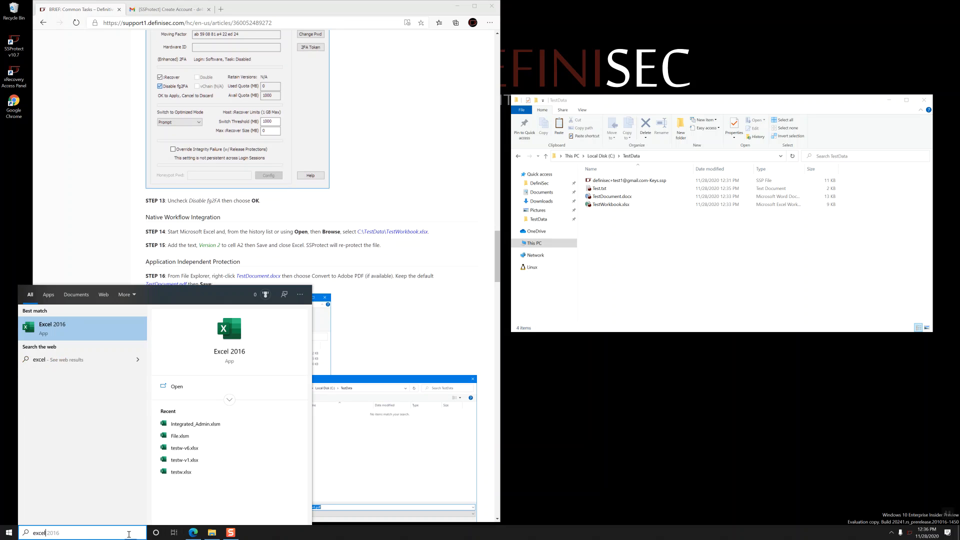
pyautogui.press('Return')
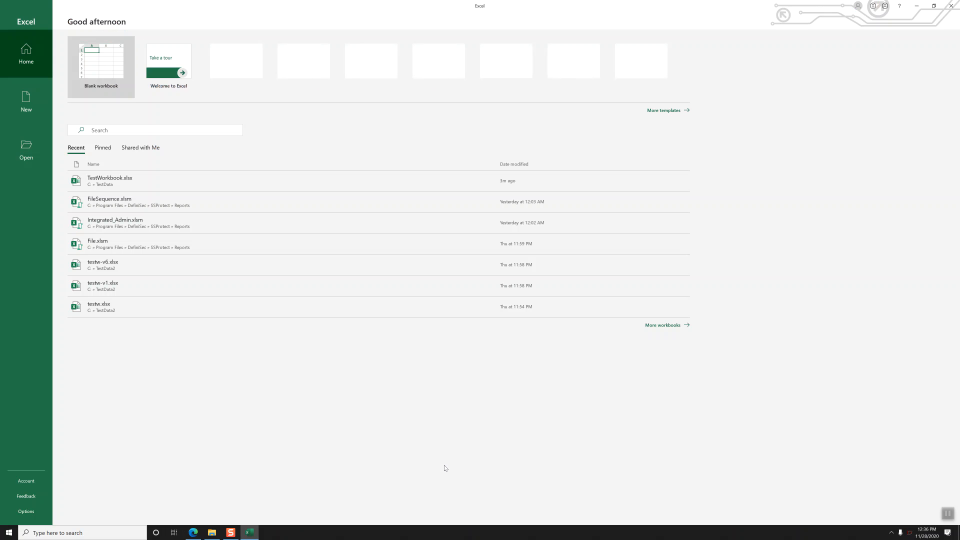
# Open C:\TestData\TestWorkbook.xlsx, acknowledge the second-factor decryption confirmation, and inspect the file's entry in File Explorer
pyautogui.click(26, 150)
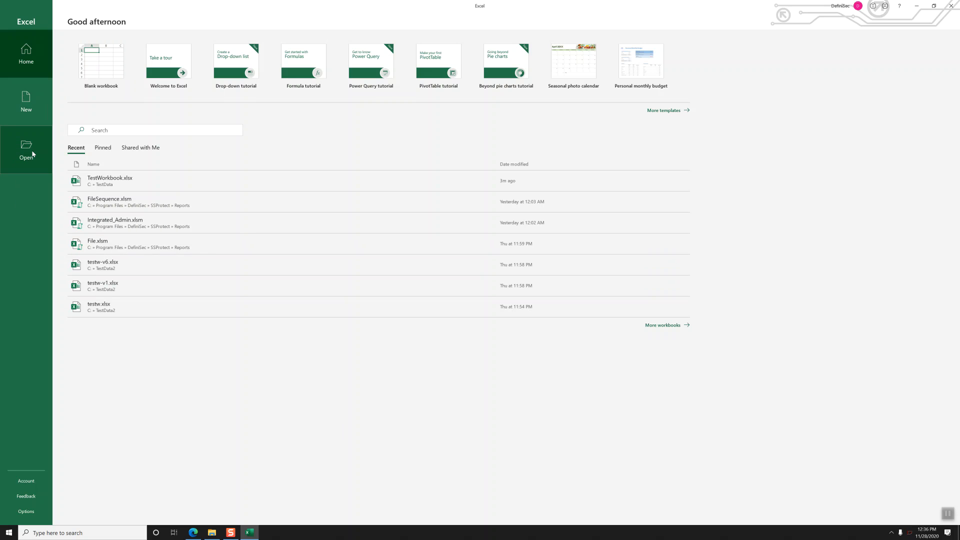
pyautogui.click(96, 168)
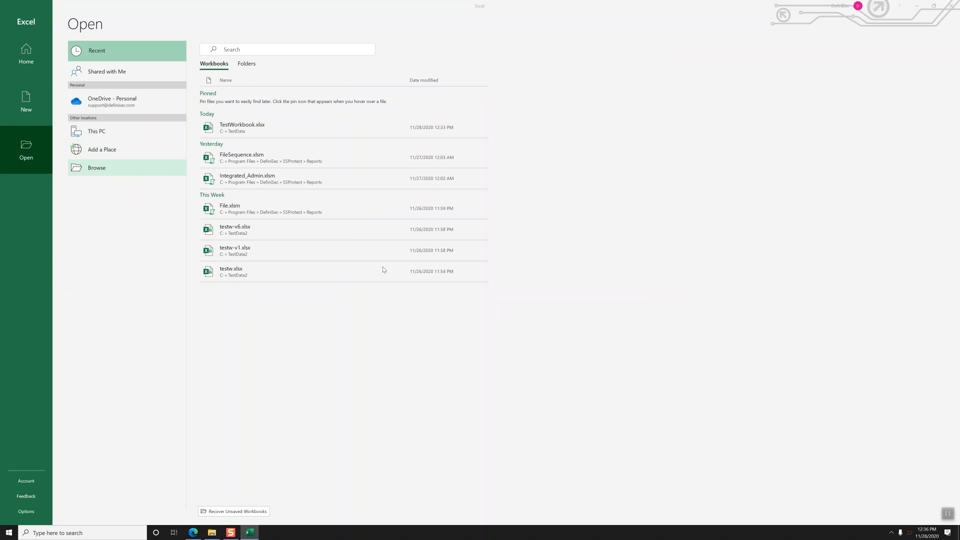
pyautogui.click(26, 130)
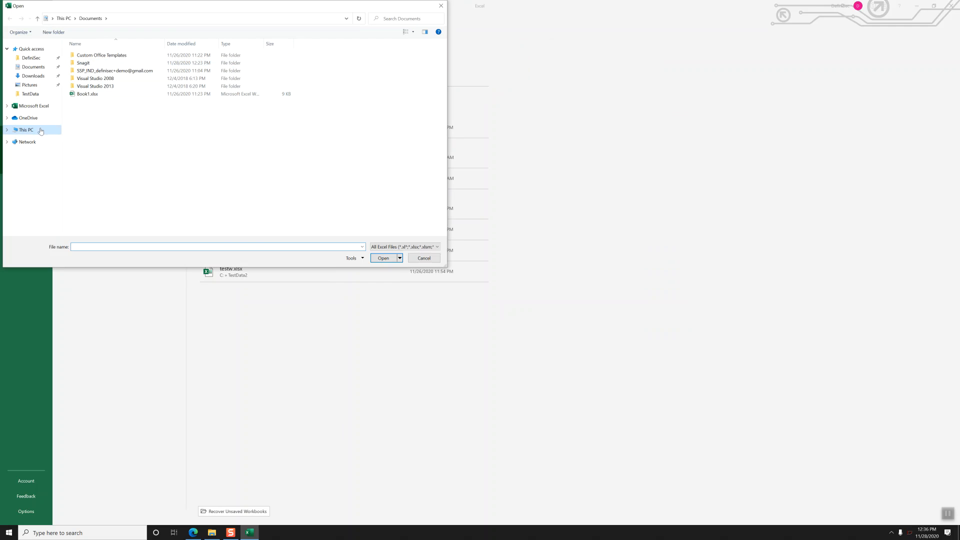
pyautogui.doubleClick(133, 134)
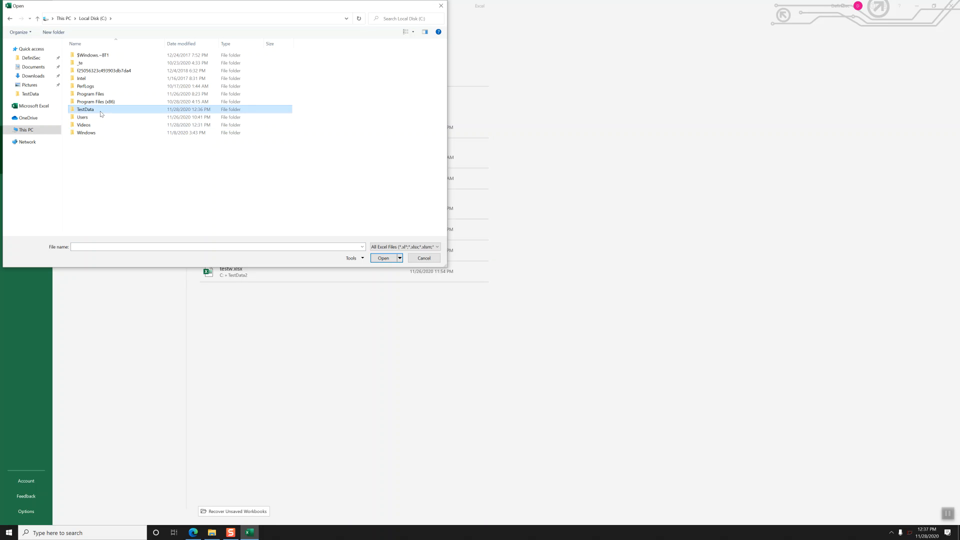
pyautogui.doubleClick(115, 109)
pyautogui.doubleClick(93, 55)
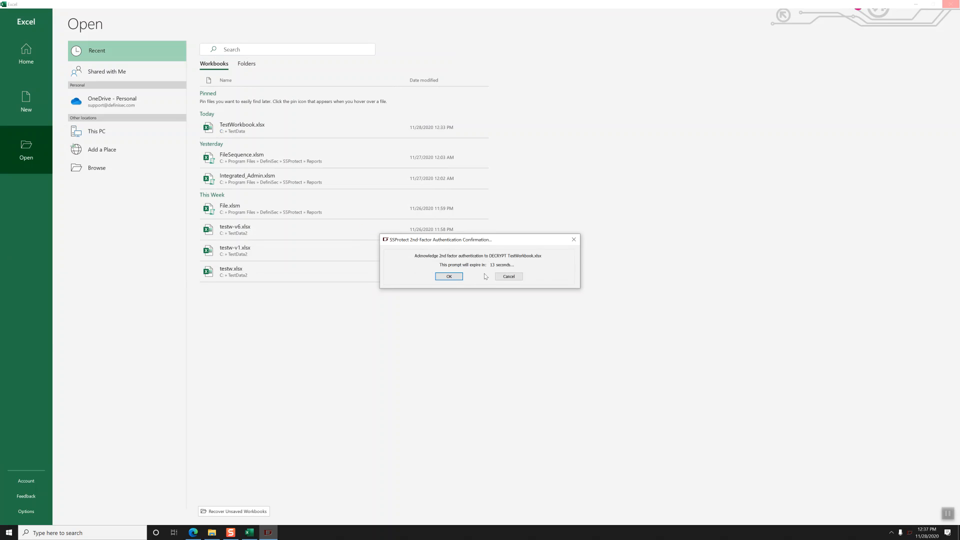
pyautogui.click(448, 276)
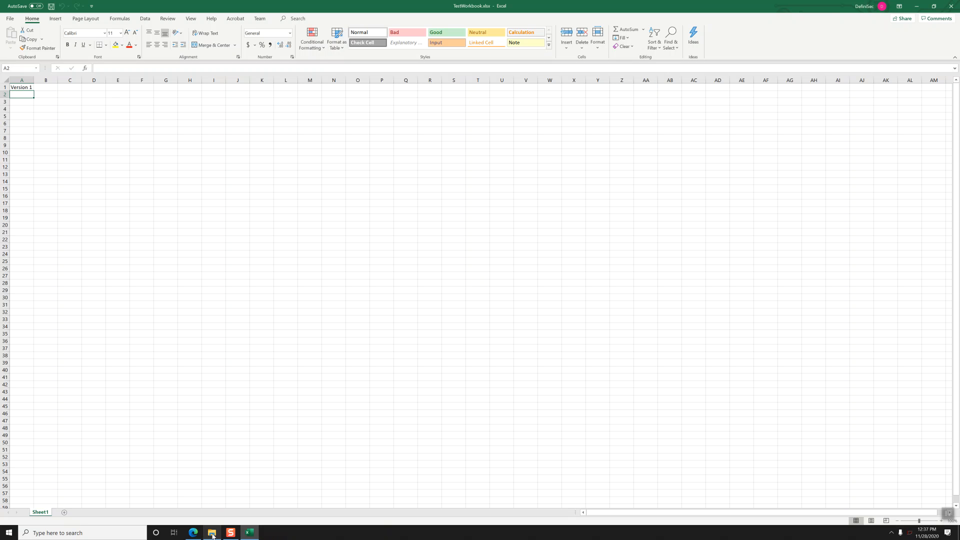
pyautogui.click(212, 532)
pyautogui.click(612, 204)
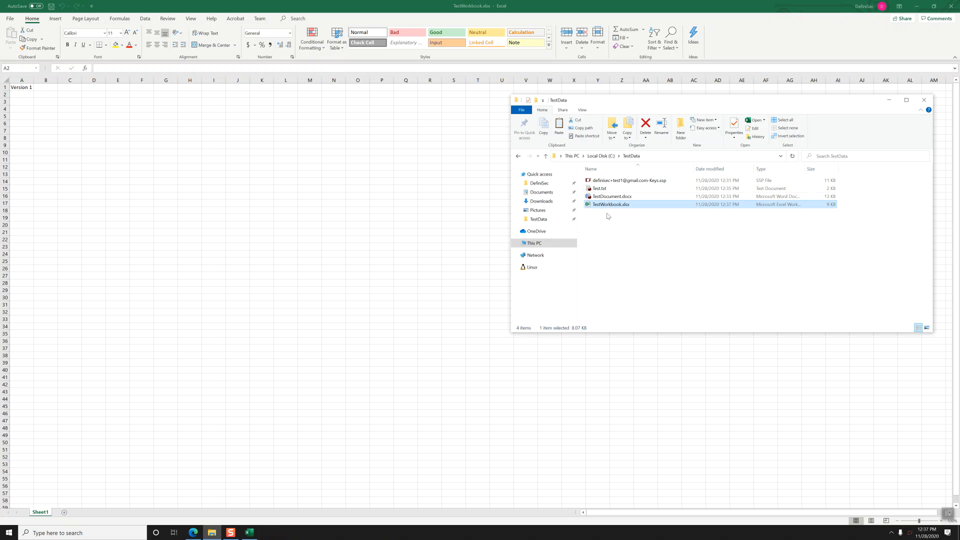
# Enter "Version 2" in cell A2 of TestWorkbook.xlsx, save and close the workbook, and acknowledge its second-factor encryption confirmation
pyautogui.click(259, 202)
pyautogui.write('Version 2')
pyautogui.press('Return')
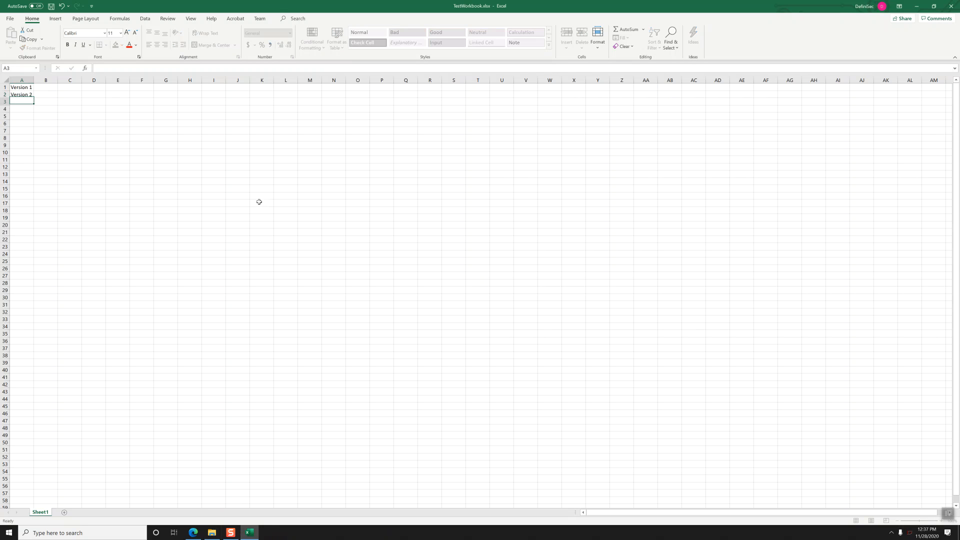
pyautogui.hotkey('ctrl', 'w')
pyautogui.click(456, 278)
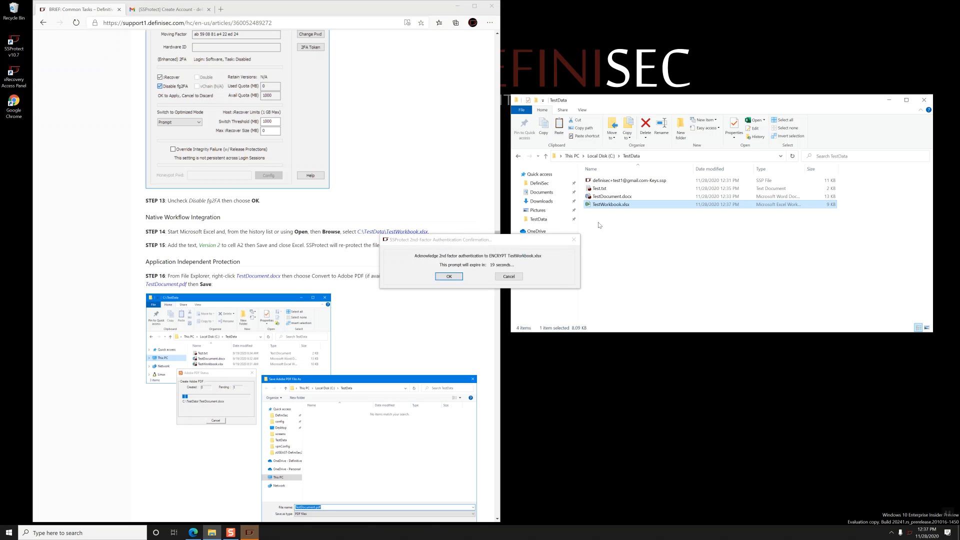
pyautogui.click(490, 244)
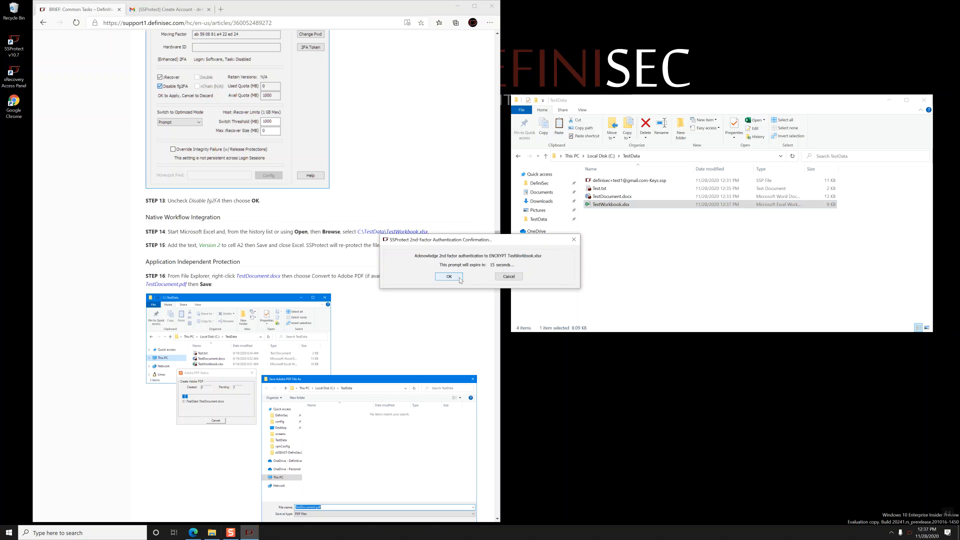
pyautogui.click(448, 276)
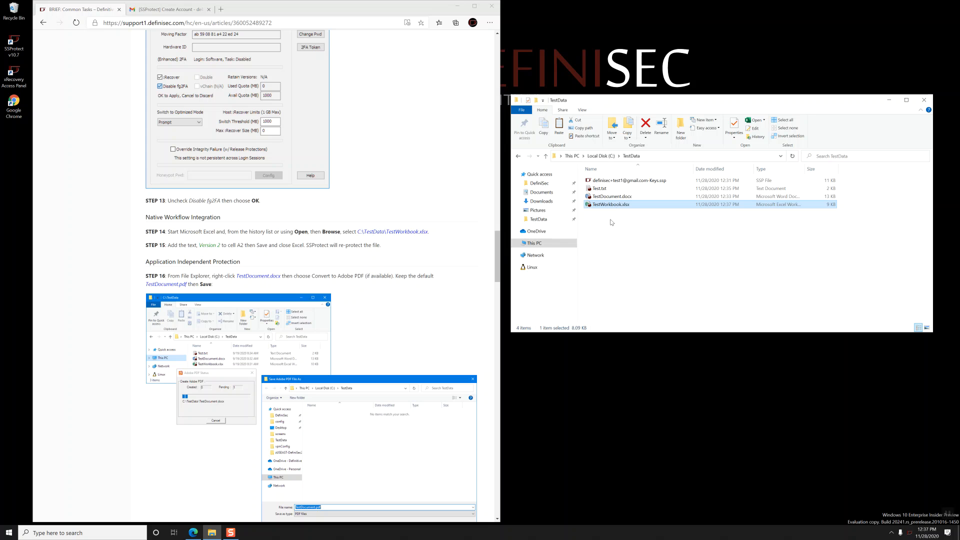
# Convert TestDocument.docx to Adobe PDF as TestDocument.pdf in C:\TestData, acknowledging the decrypt and encrypt confirmations, and close the PDF
pyautogui.rightClick(616, 198)
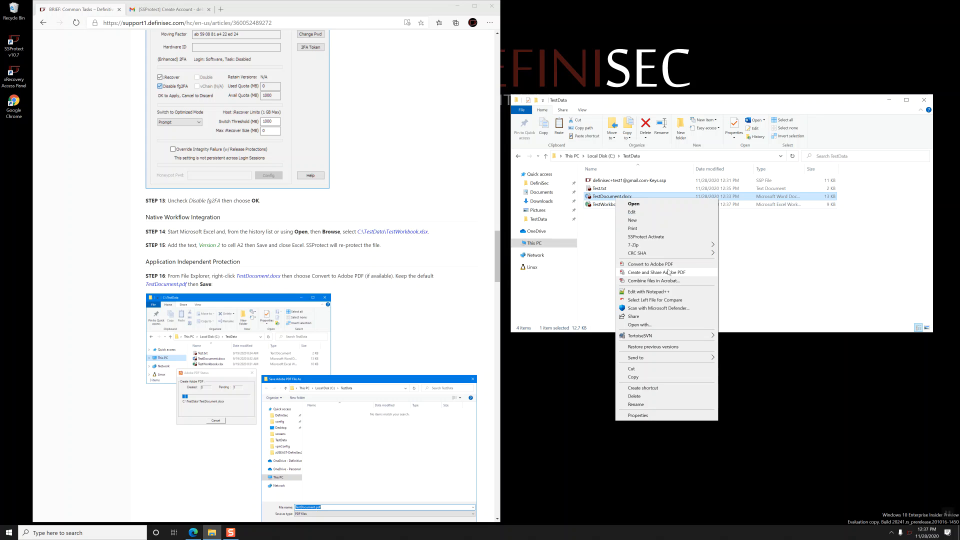
pyautogui.click(686, 265)
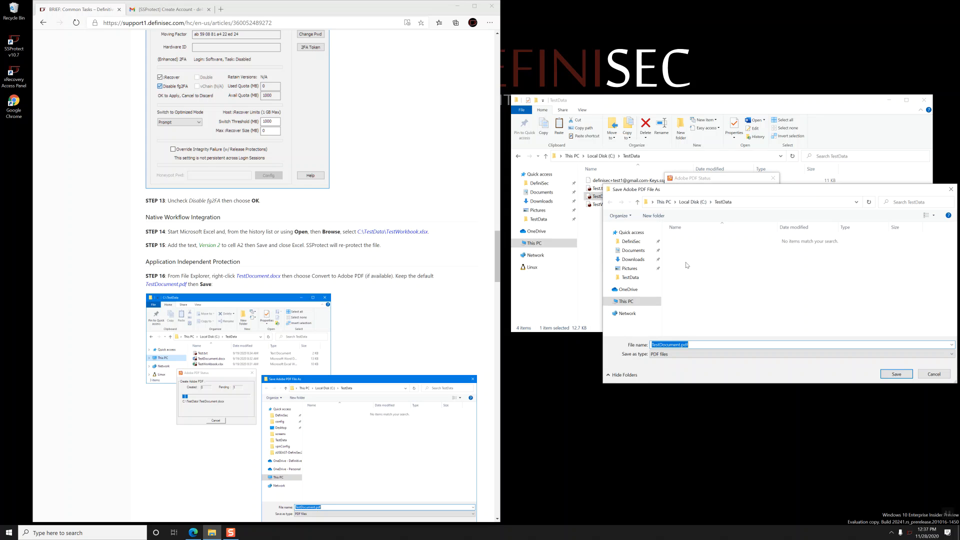
pyautogui.click(893, 375)
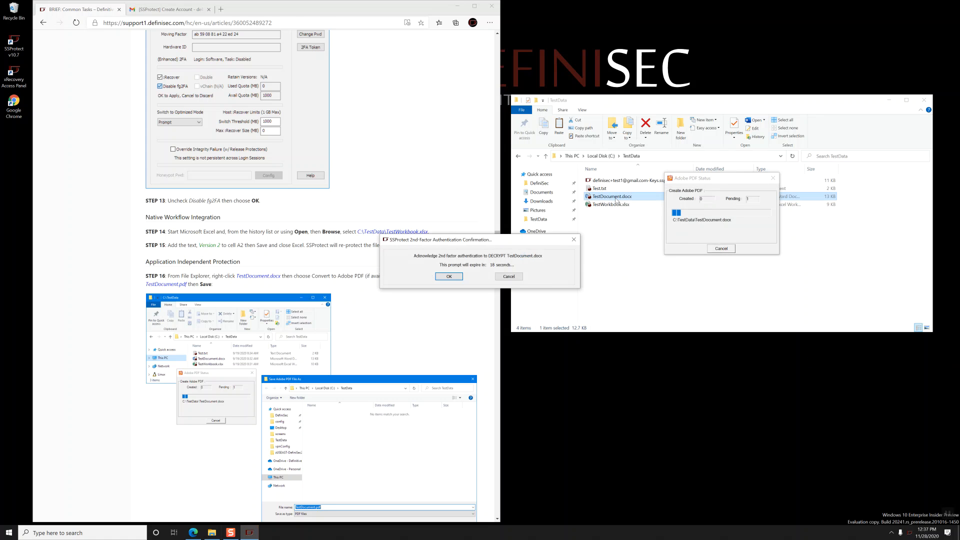
pyautogui.click(456, 279)
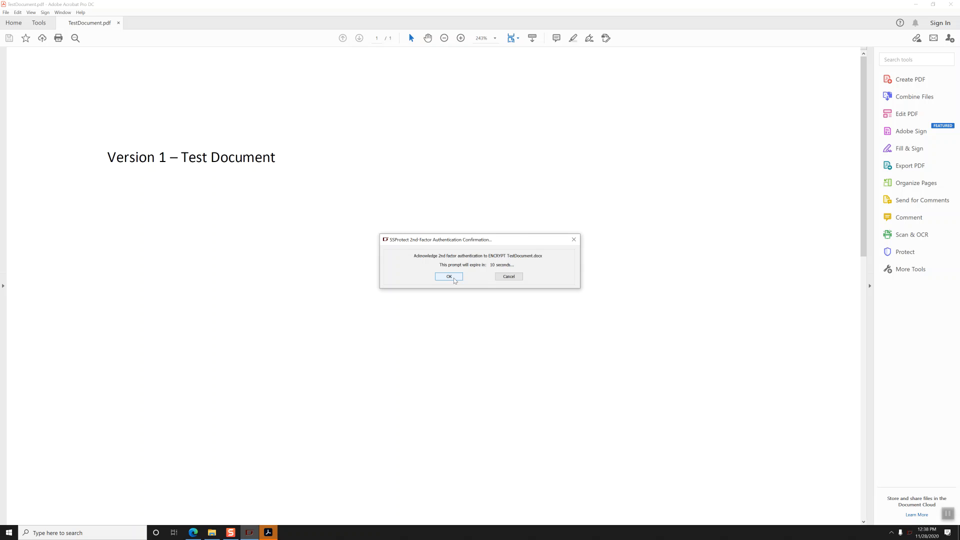
pyautogui.click(452, 278)
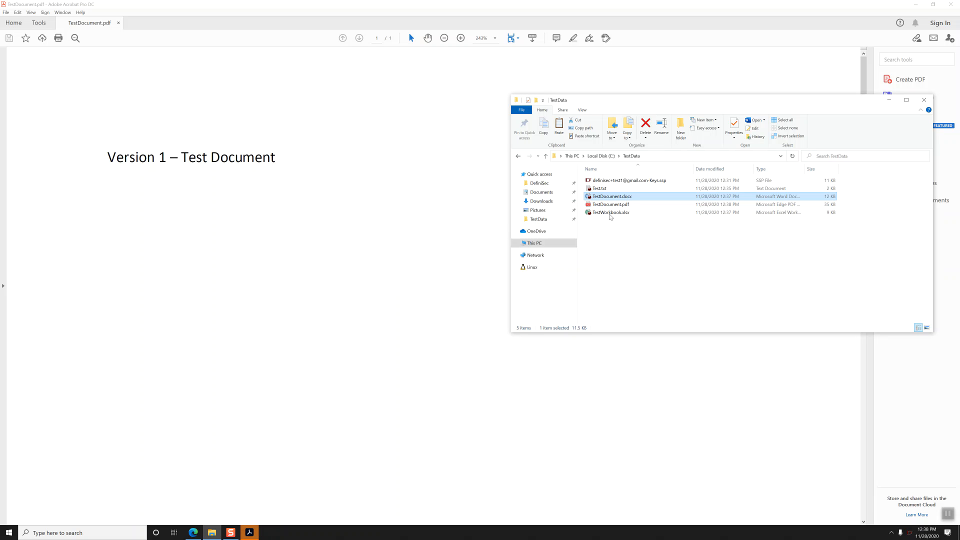
pyautogui.moveTo(606, 197); pyautogui.dragTo(343, 199)
pyautogui.doubleClick(484, 4)
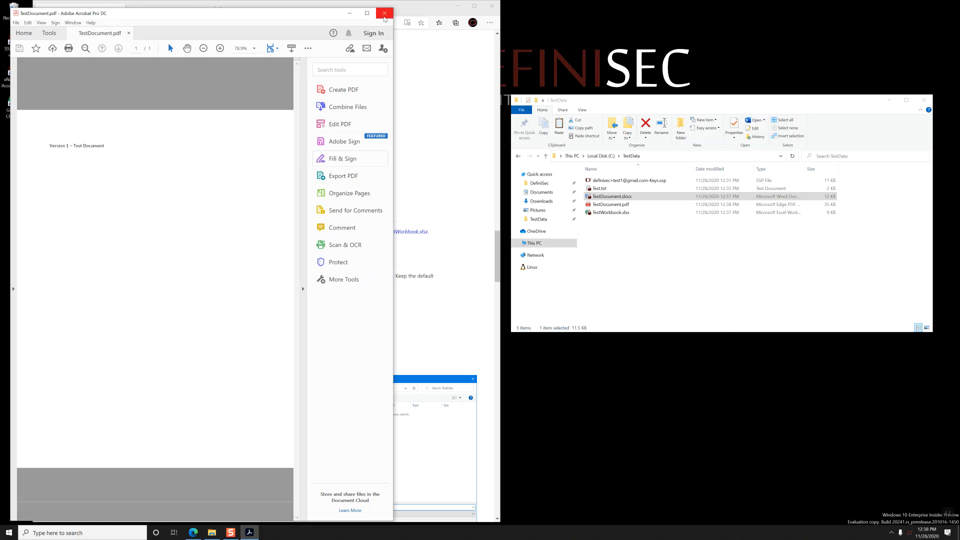
pyautogui.click(384, 17)
# Protect TestDocument.pdf with SSProtect Activate as described in STEP 17, acknowledging the second-factor encryption confirmation
pyautogui.scroll(-5, 380, 320)
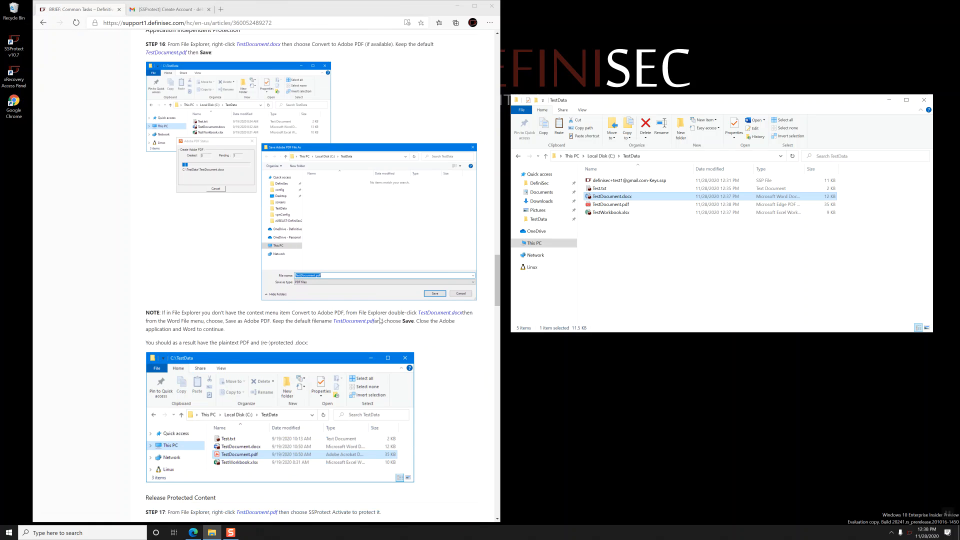
pyautogui.scroll(-2, 380, 320)
pyautogui.scroll(-2, 438, 329)
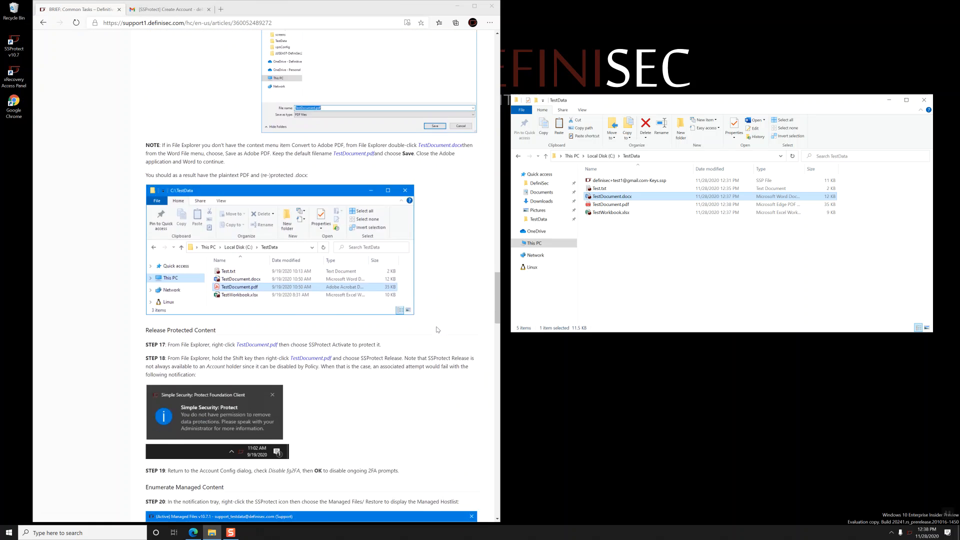
pyautogui.scroll(-1, 438, 330)
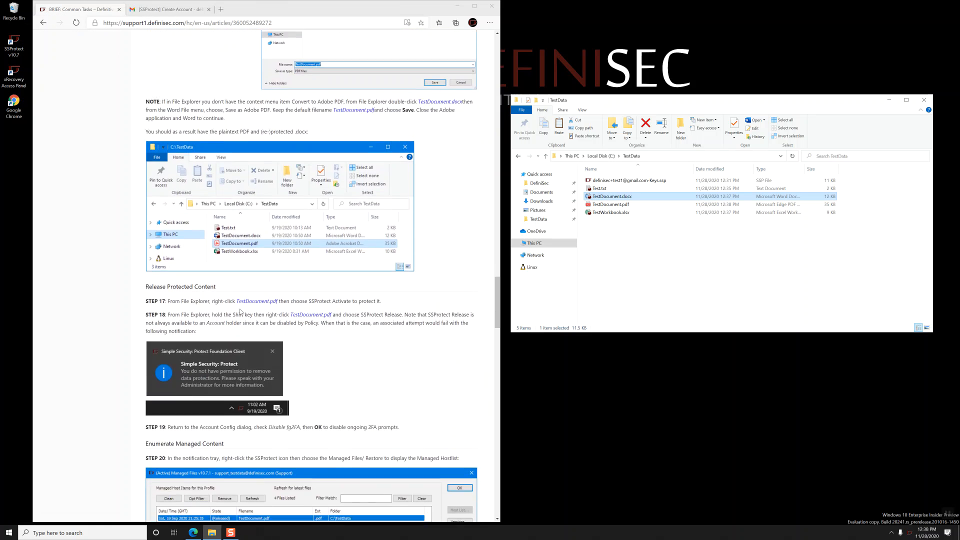
pyautogui.rightClick(614, 207)
pyautogui.click(633, 219)
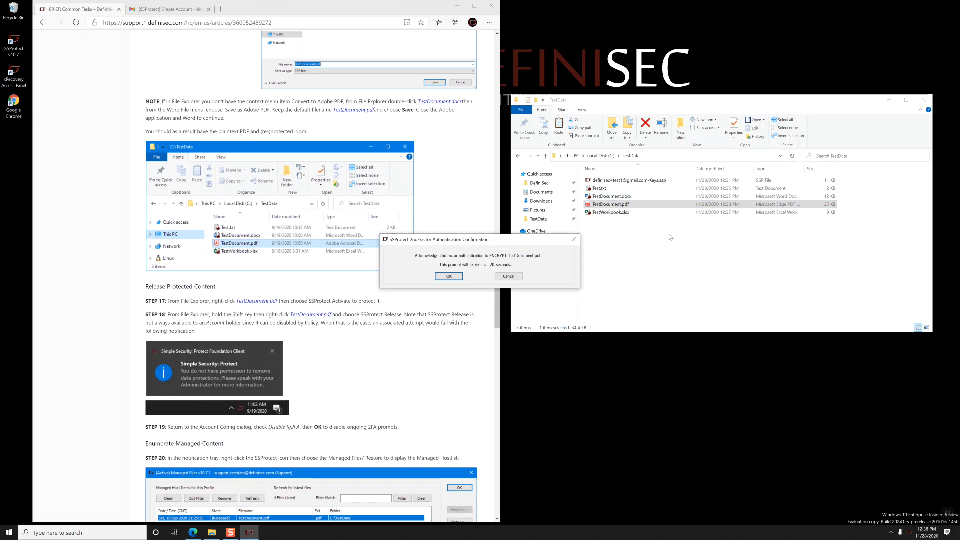
pyautogui.click(449, 277)
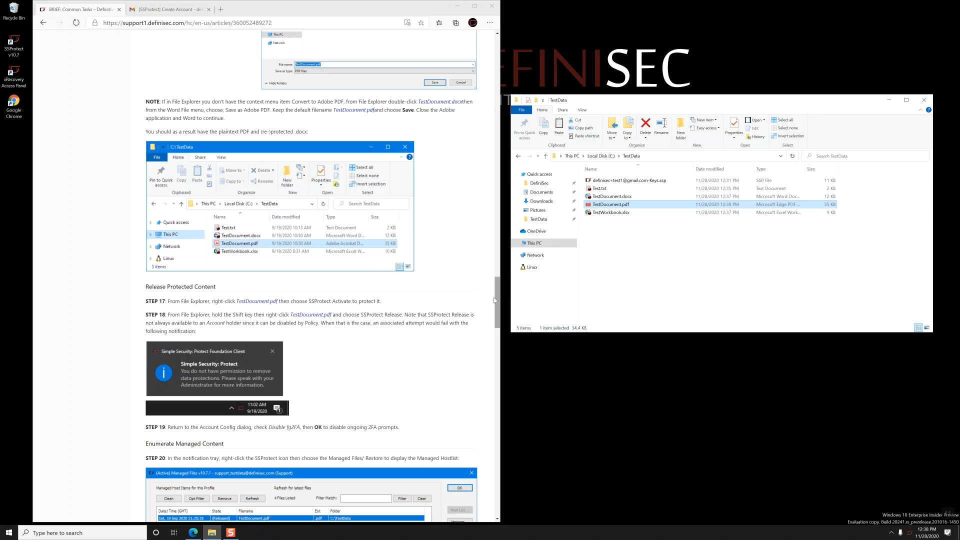
# Remove the protection from TestDocument.pdf with SSProtect Release, following STEP 18, and acknowledge the second-factor decryption confirmation
pyautogui.keyDown('shift'); pyautogui.rightClick(609, 207); pyautogui.keyUp('shift')
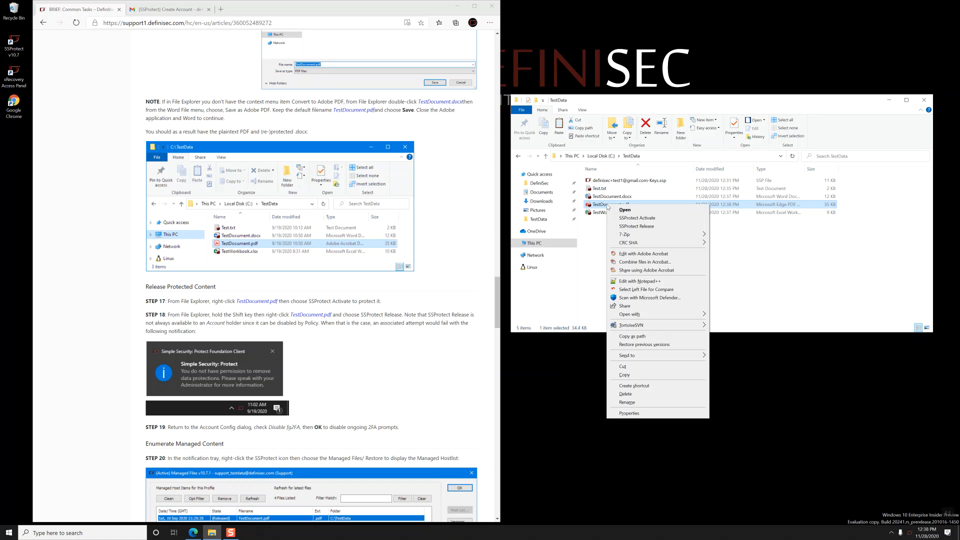
pyautogui.click(653, 227)
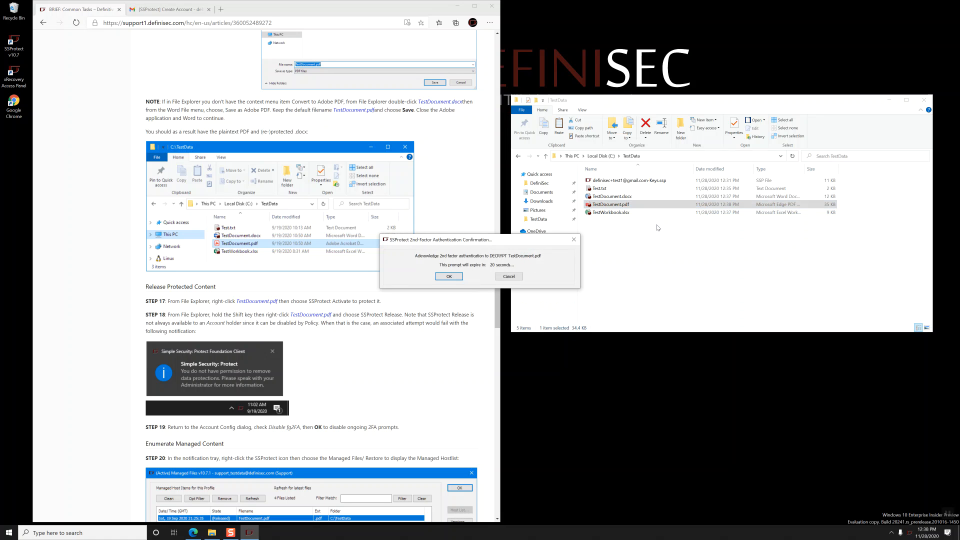
pyautogui.click(449, 277)
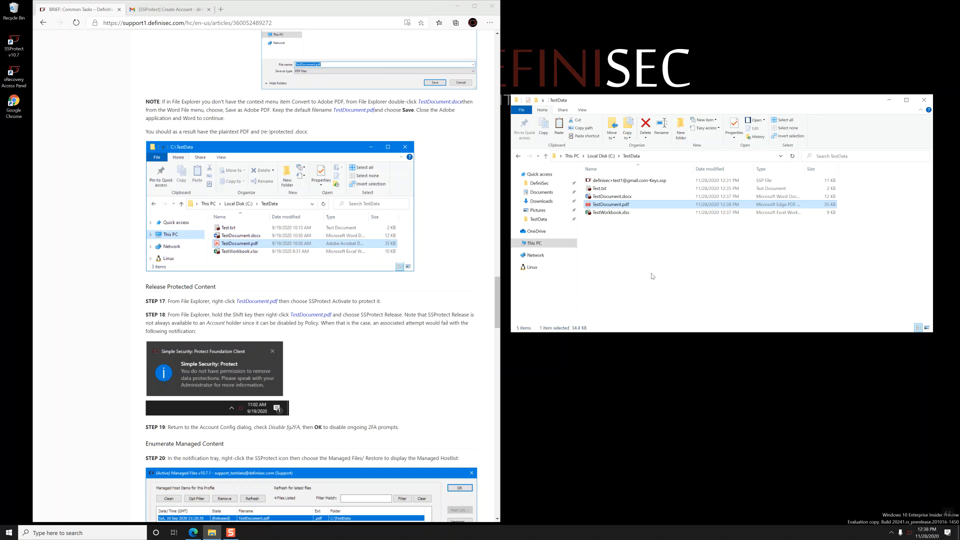
# Check Disable fg2FA in the SSProtect Account Configuration and apply it, as described in STEP 19, acknowledging the second-factor confirmations
pyautogui.scroll(-3, 340, 372)
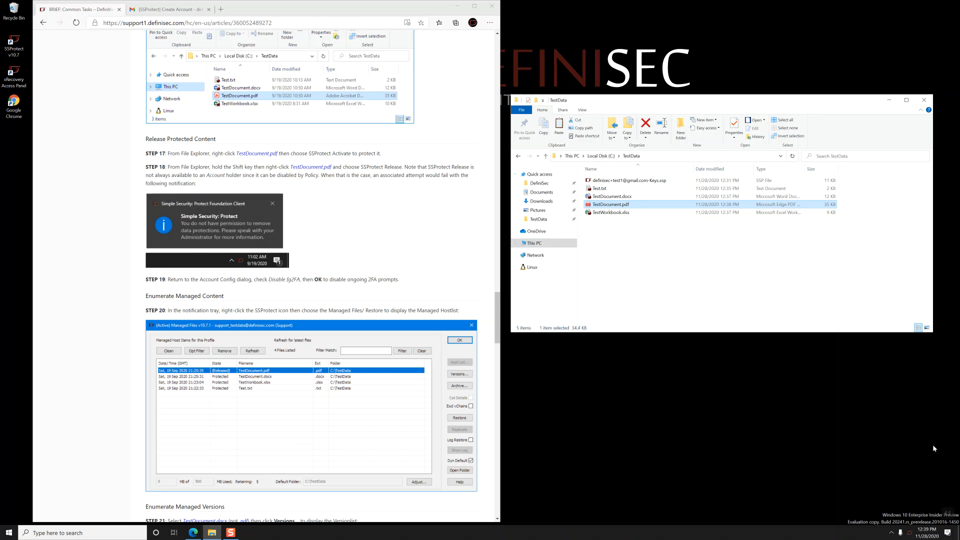
pyautogui.rightClick(909, 532)
pyautogui.click(915, 395)
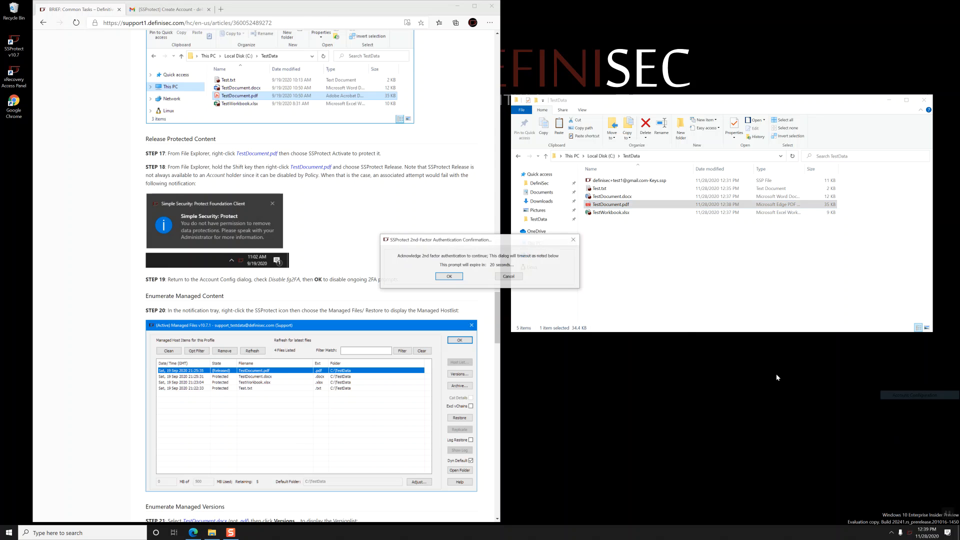
pyautogui.click(449, 276)
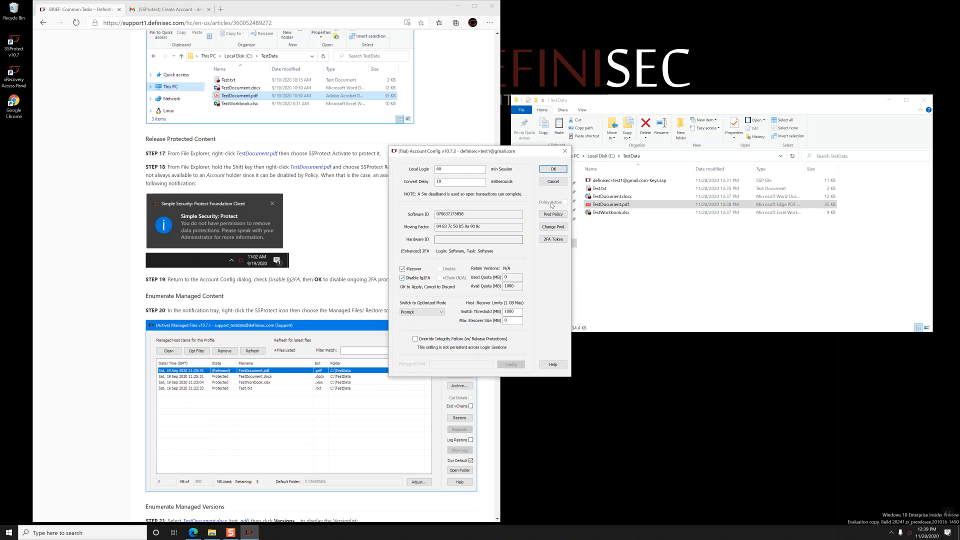
pyautogui.click(553, 169)
pyautogui.click(450, 276)
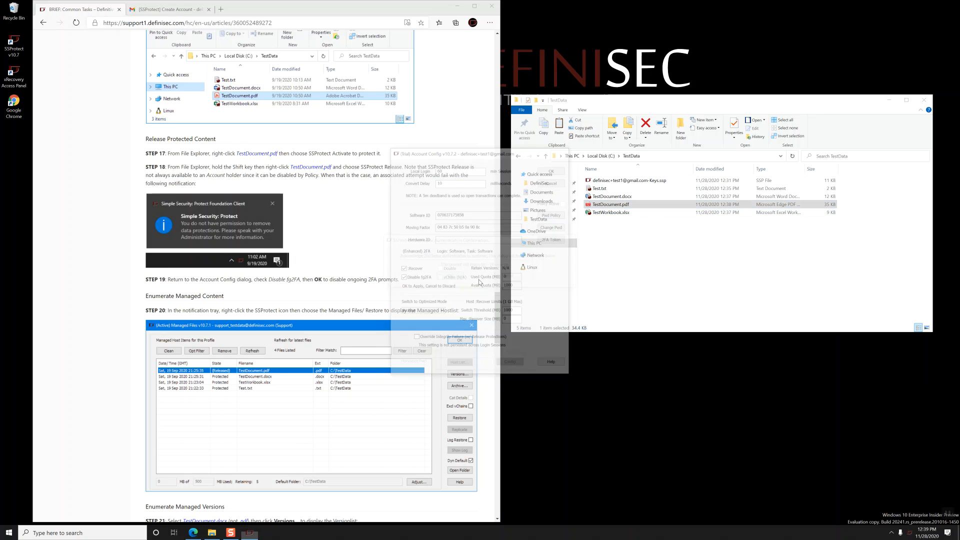
pyautogui.click(652, 266)
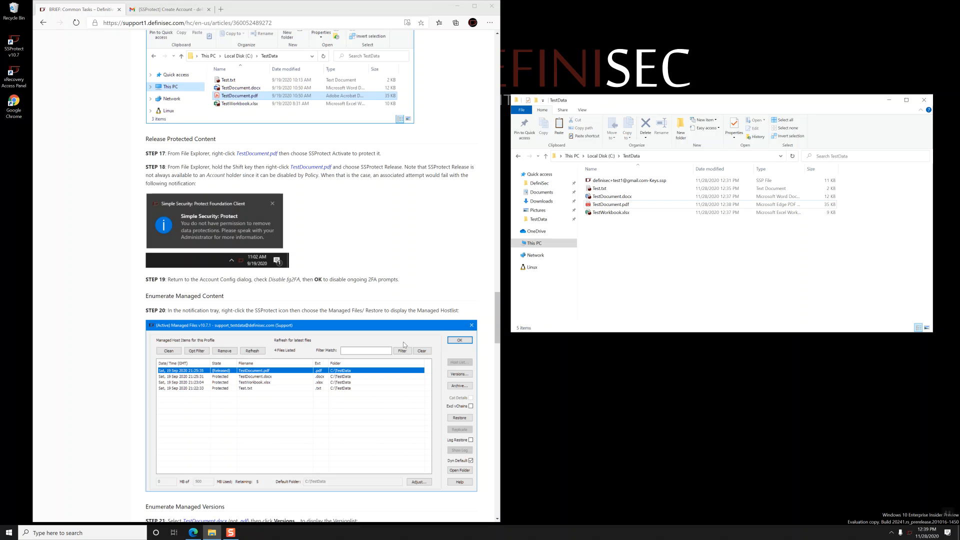
pyautogui.scroll(-3, 403, 341)
pyautogui.scroll(-2, 403, 345)
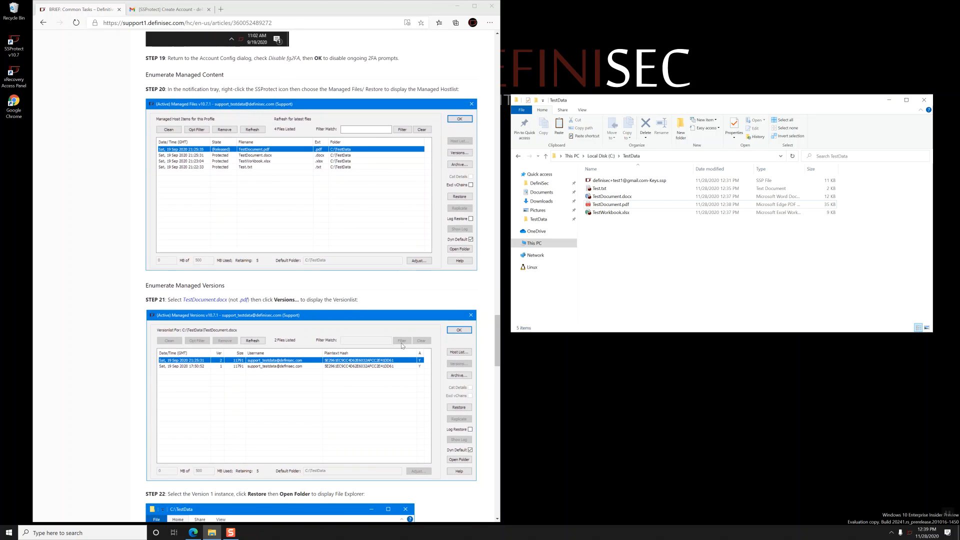
pyautogui.click(948, 513)
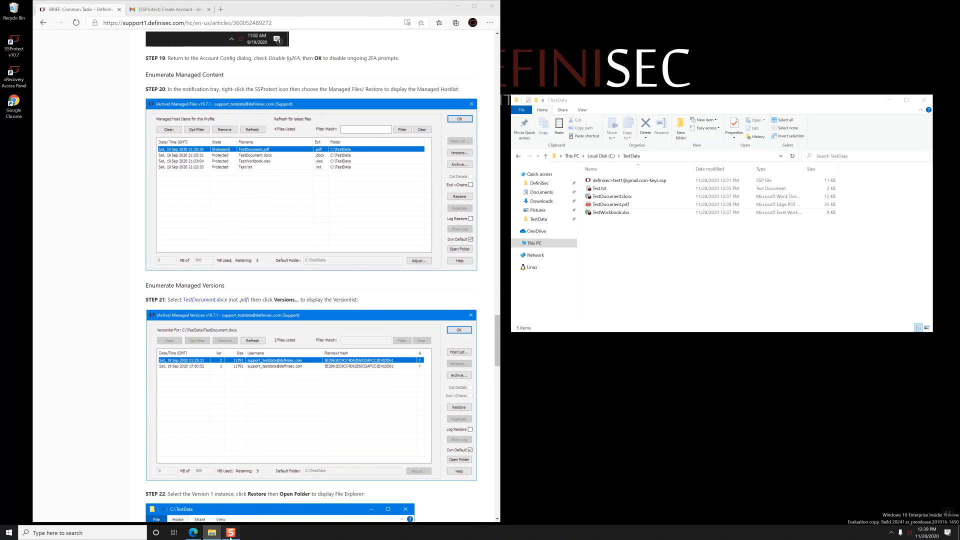